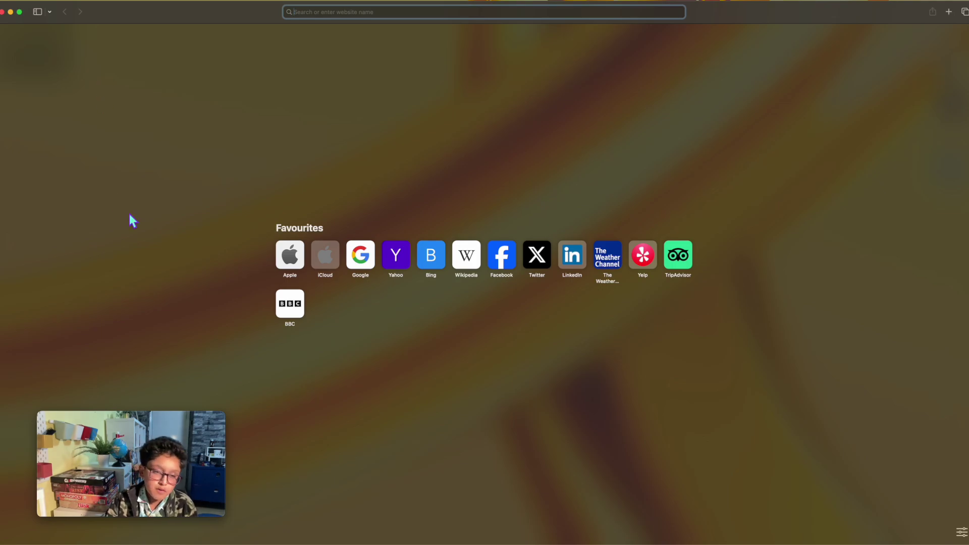
Paste forms.office.com into Safari's address bar, bringing up Microsoft Forms as the top suggestion.
mouse_move(162, 525)
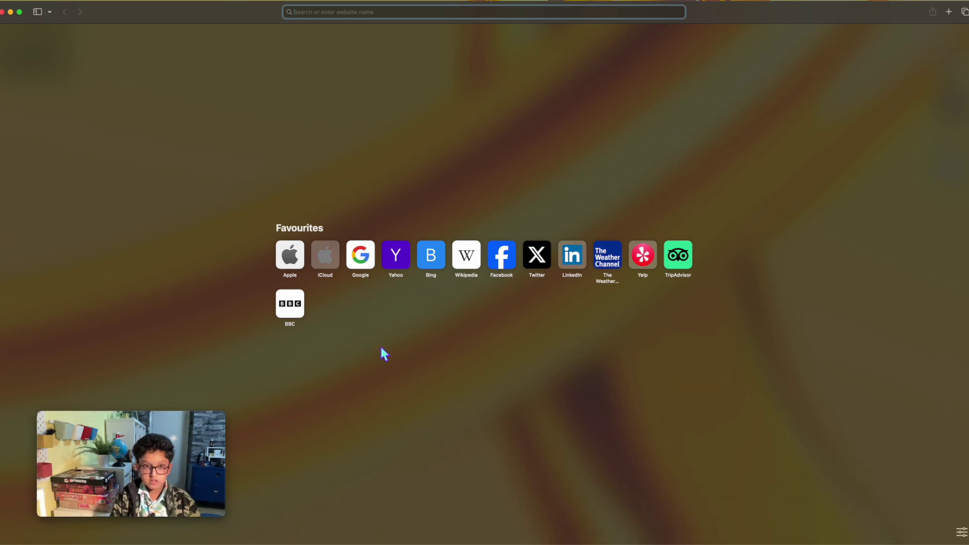
key("super+v")
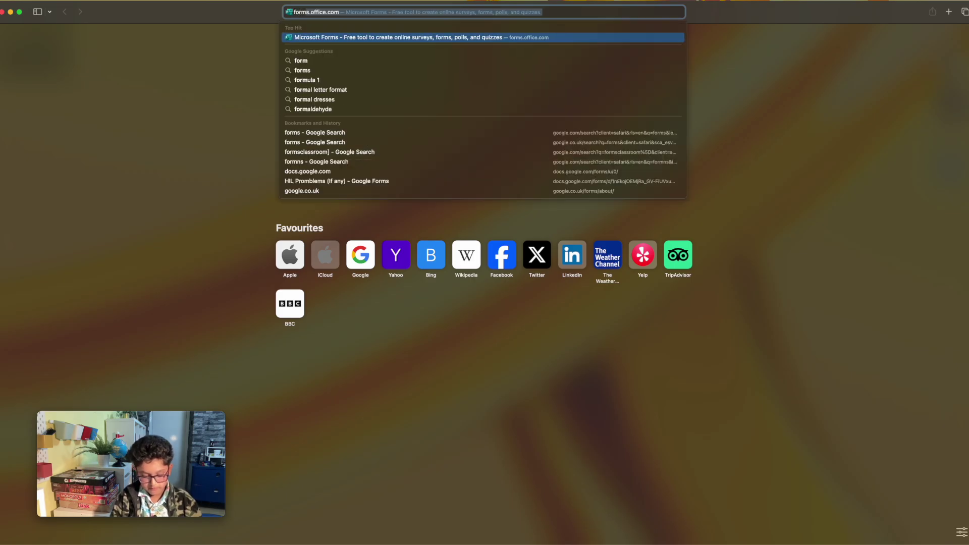
Load the Microsoft Forms site, then go back twice to Safari's start page.
key("Return")
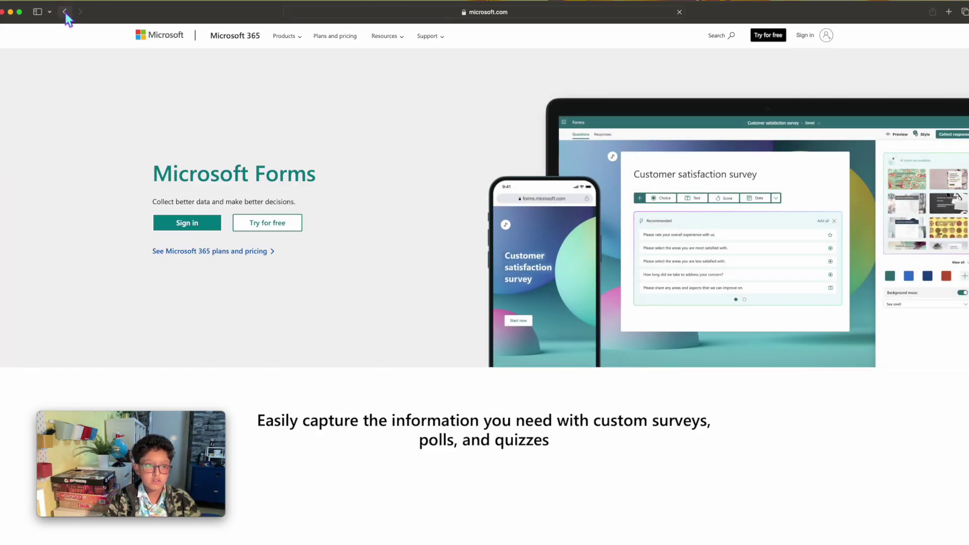
left_click(65, 12)
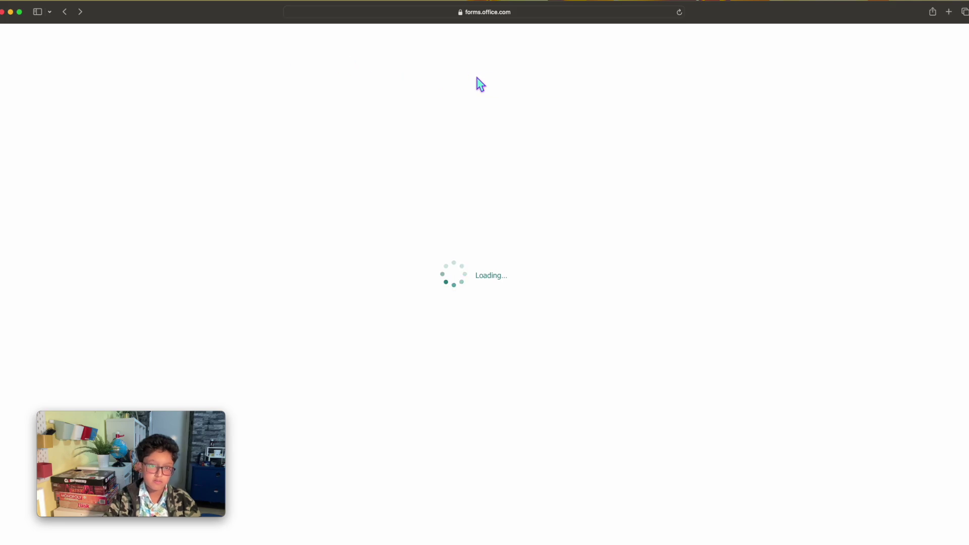
left_click(65, 11)
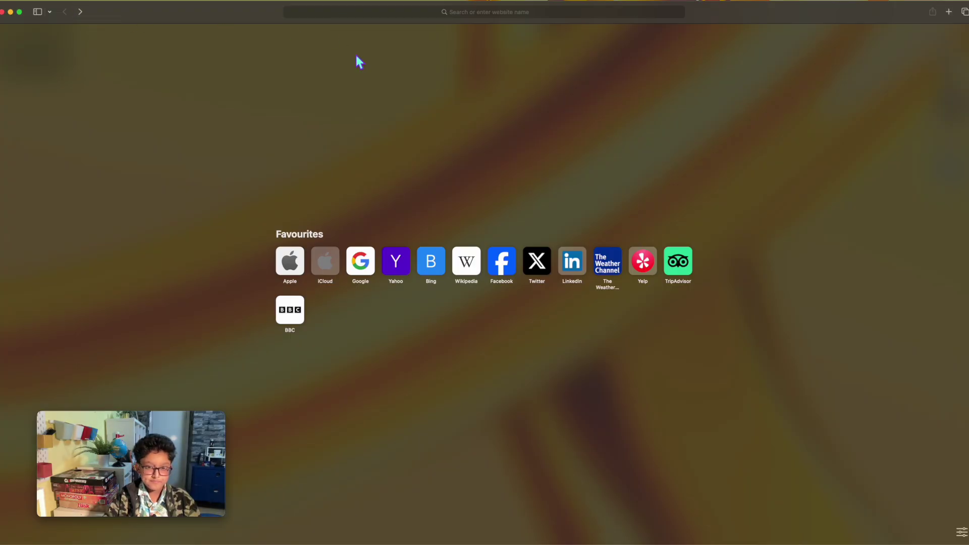
Search Google for 'forms' and open the Google Forms sign-in result.
left_click(360, 271)
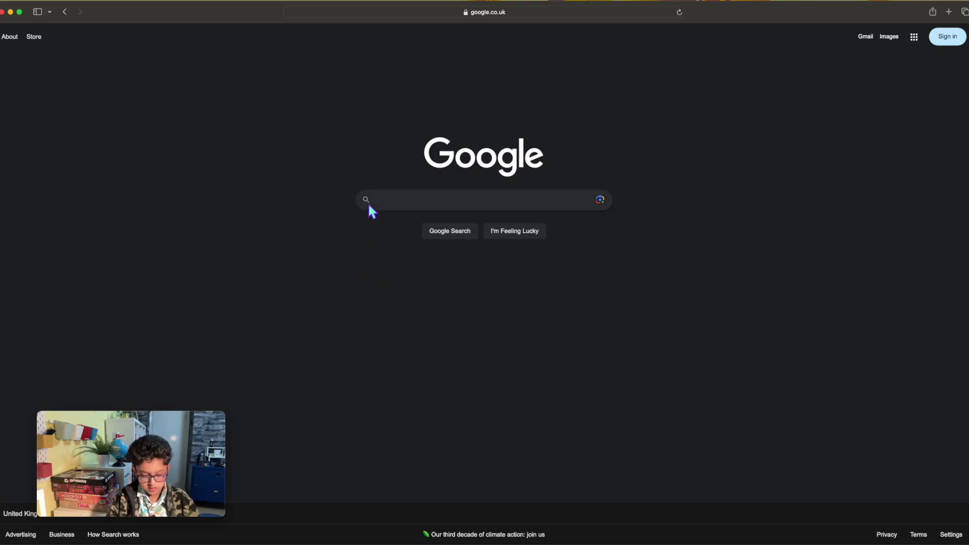
type("forms")
key("Return")
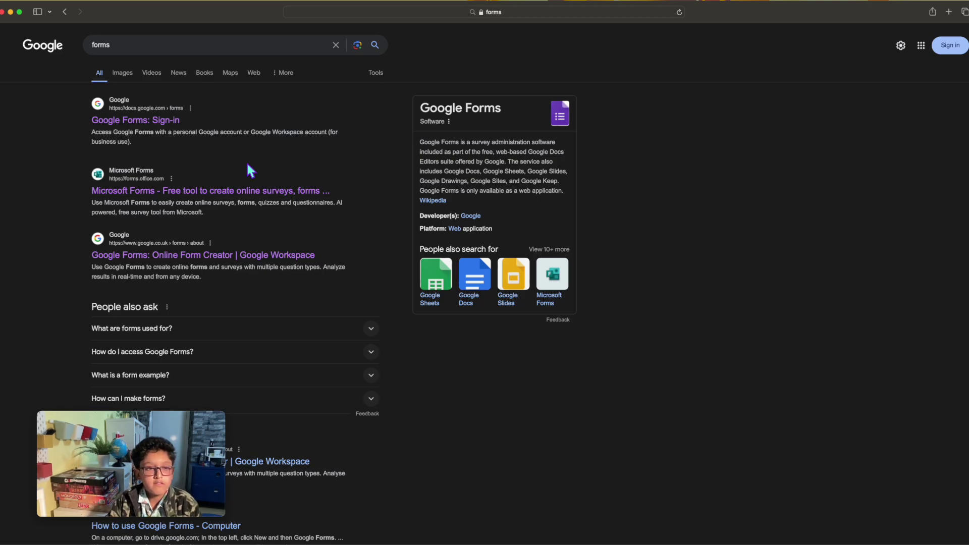
left_click(143, 123)
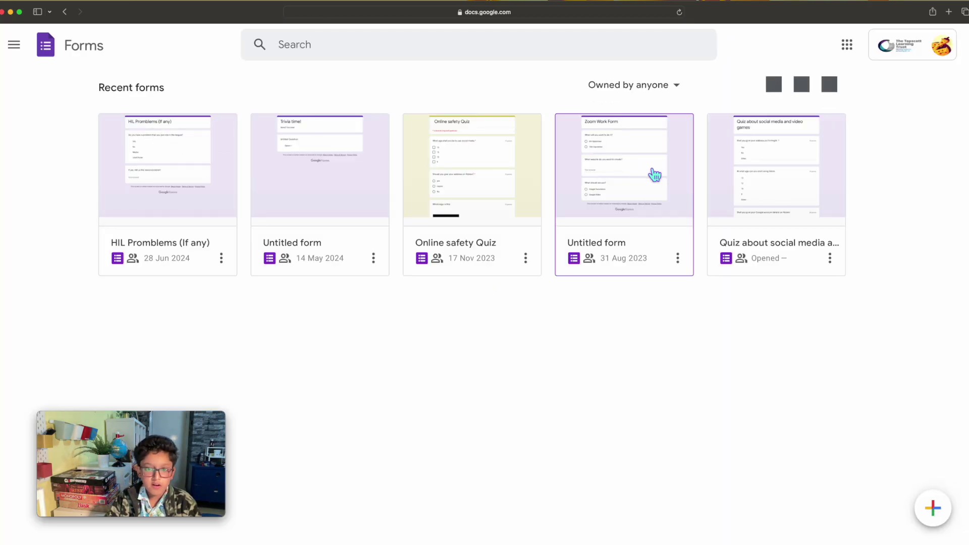
left_click(642, 86)
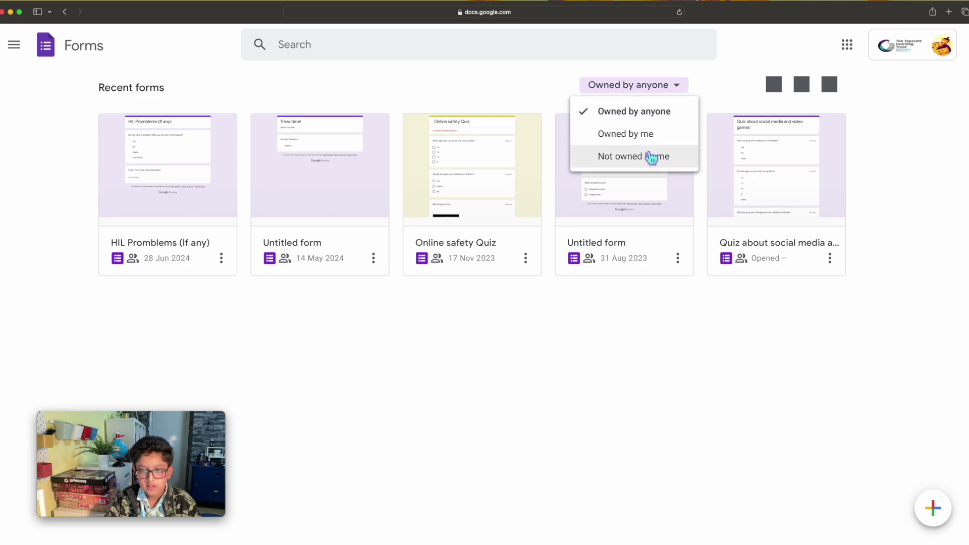
left_click(651, 156)
left_click(637, 97)
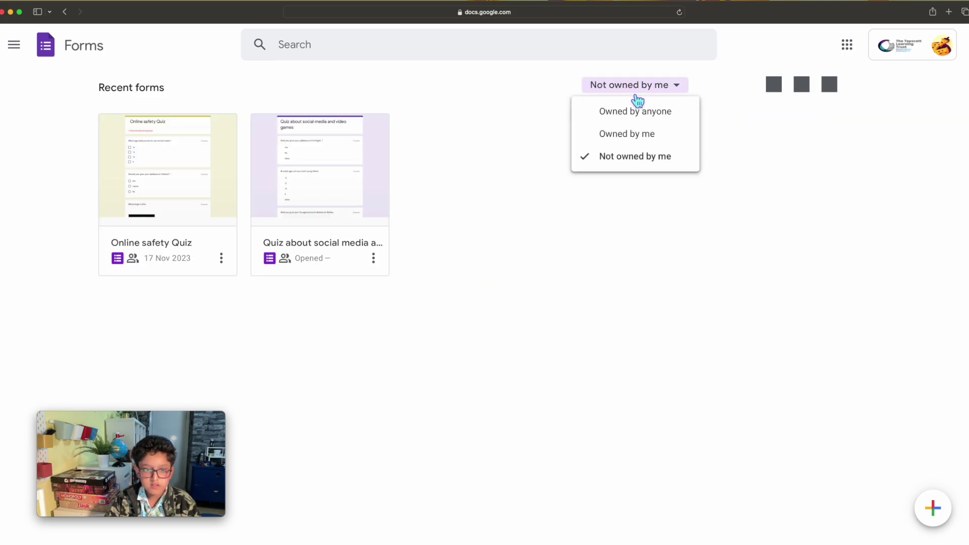
left_click(640, 112)
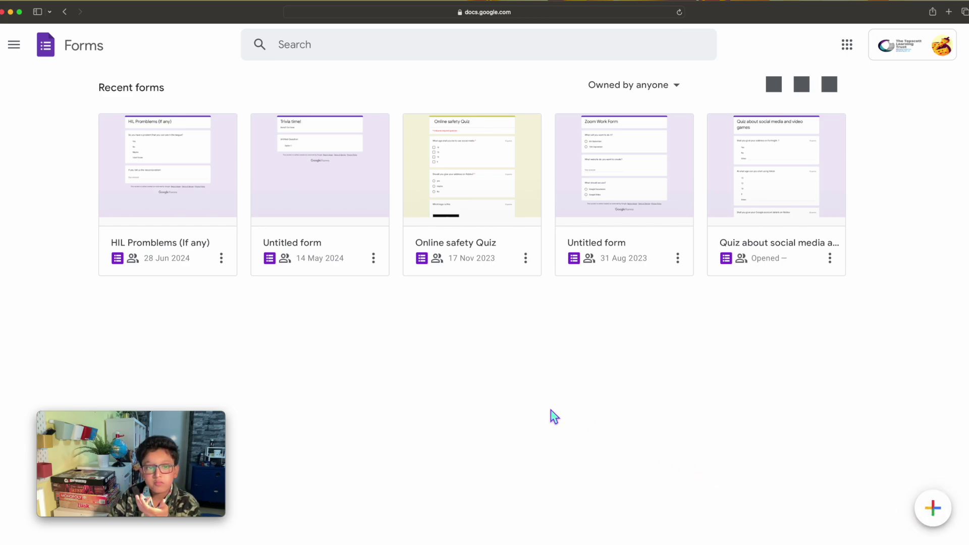
mouse_move(934, 511)
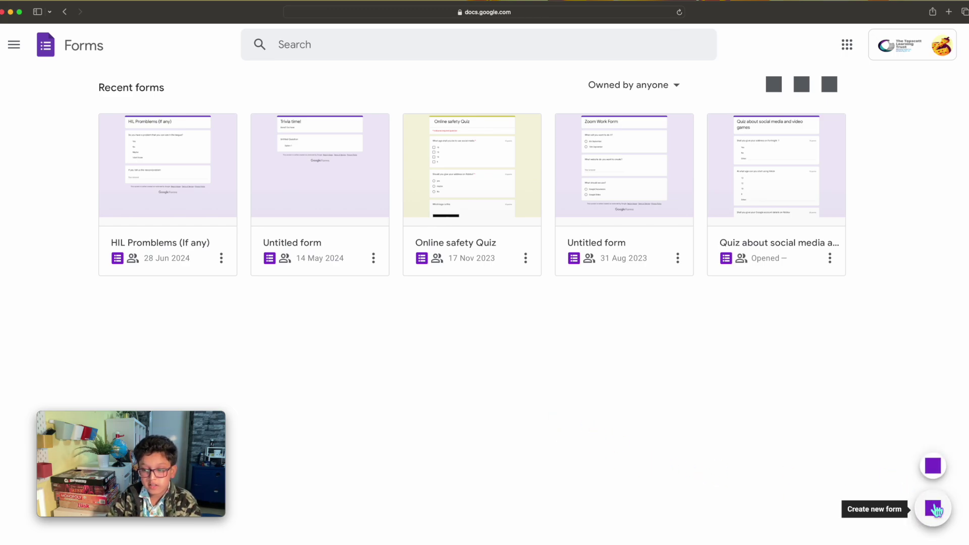
Create a new blank form and start editing its Untitled form title.
left_click(934, 510)
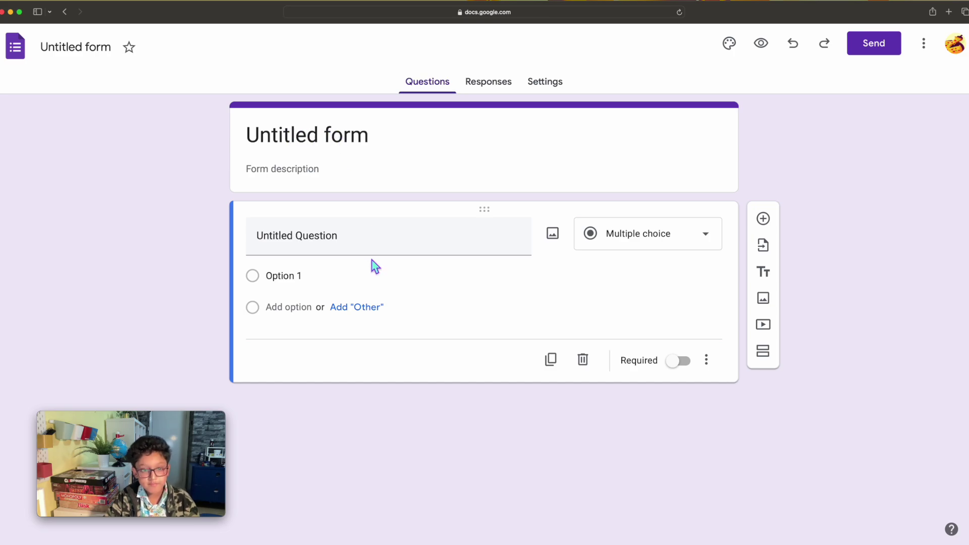
left_click(313, 273)
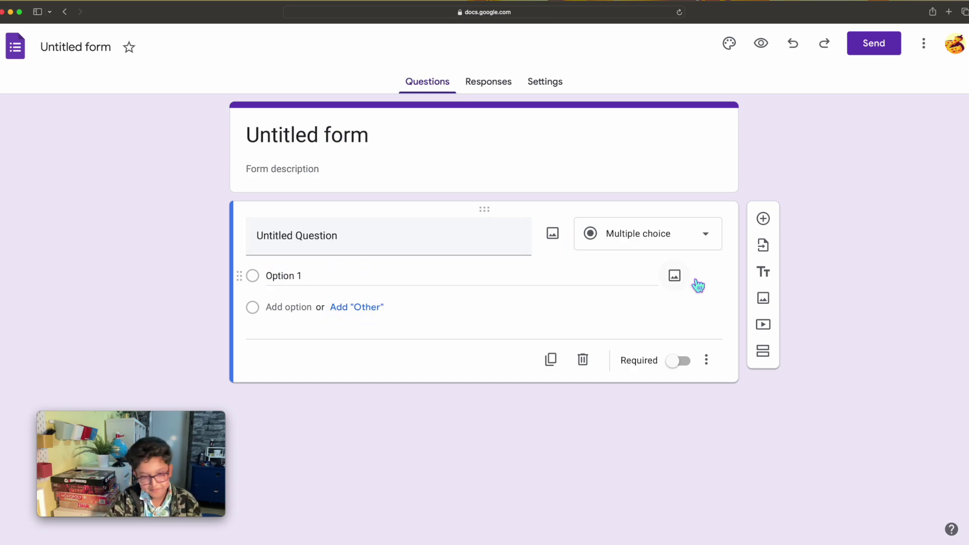
left_click(342, 130)
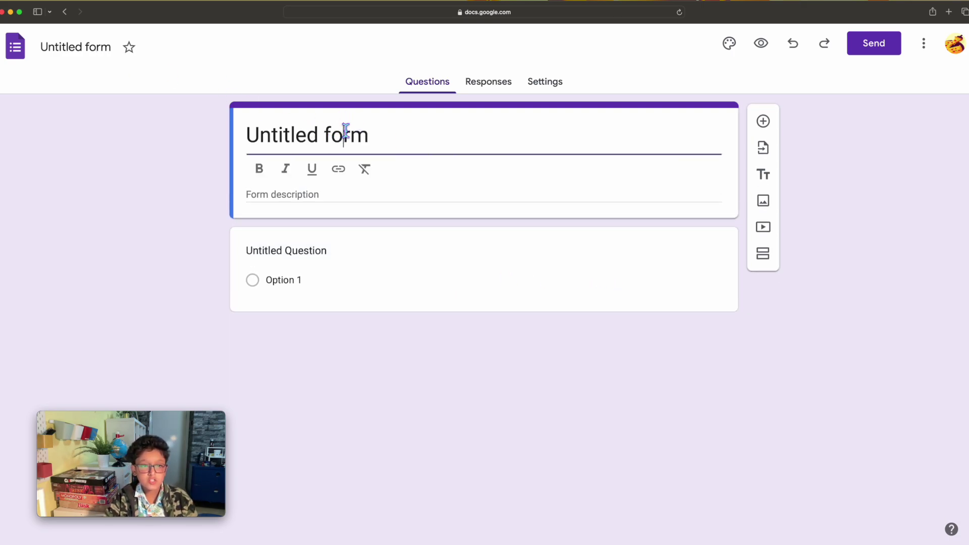
left_click(400, 135)
key("BackSpace")
key("BackSpace")
key("BackSpace")
key("BackSpace")
key("BackSpace")
key("BackSpace")
key("BackSpace")
key("BackSpace")
key("BackSpace")
key("BackSpace")
key("BackSpace")
key("BackSpace")
key("BackSpace")
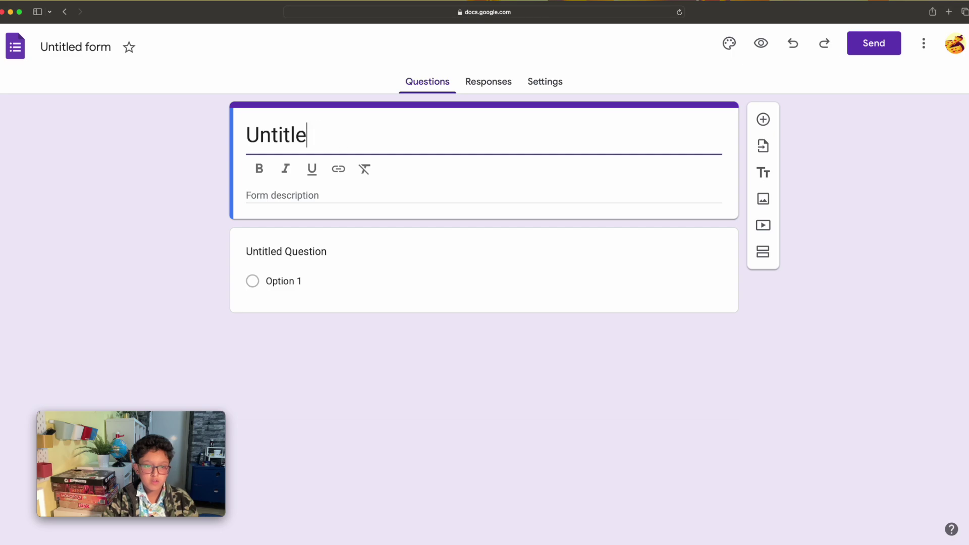
key("super+z")
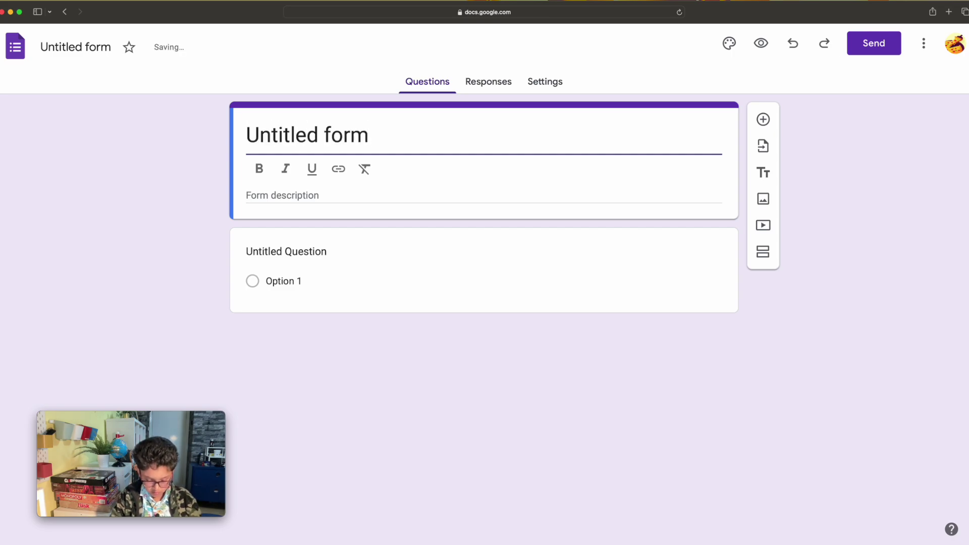
Try typing 'Rib' and 'Riban' as the title, undoing back to Untitled form each time.
type("Rib")
key("BackSpace")
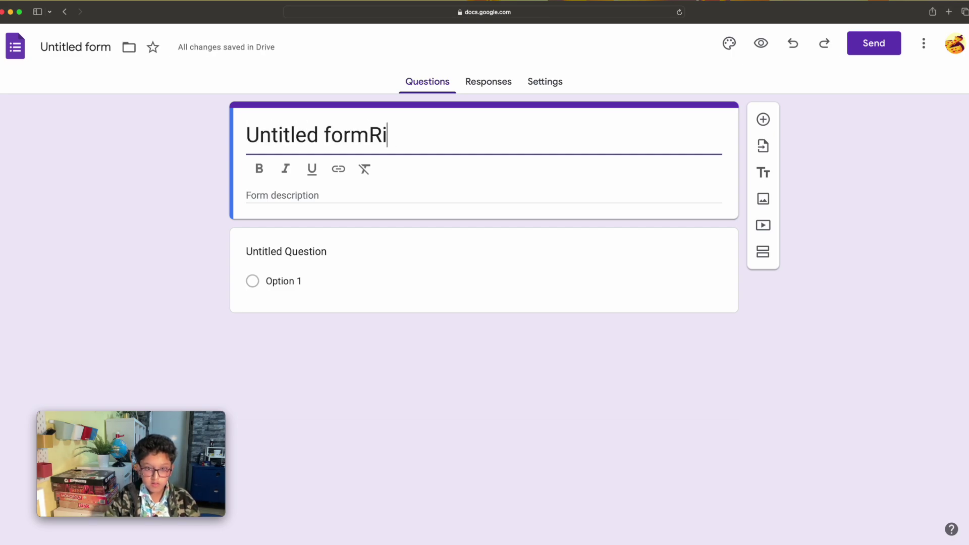
key("BackSpace")
key("BackSpace")
key("BackSpace")
key("BackSpace")
key("BackSpace")
key("BackSpace")
key("BackSpace")
key("BackSpace")
key("BackSpace")
key("BackSpace")
key("BackSpace")
key("BackSpace")
key("BackSpace")
key("BackSpace")
key("BackSpace")
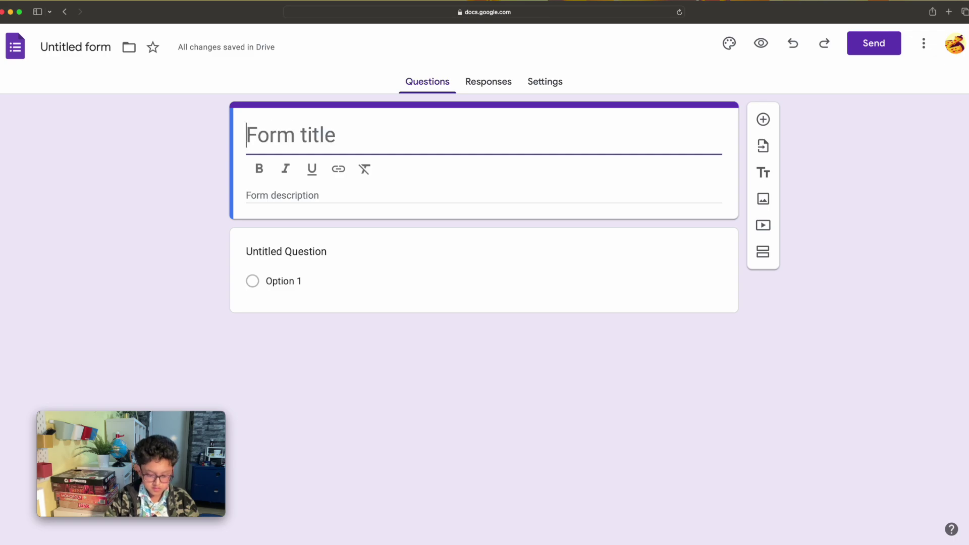
key("super+z")
type("Riban")
key("BackSpace")
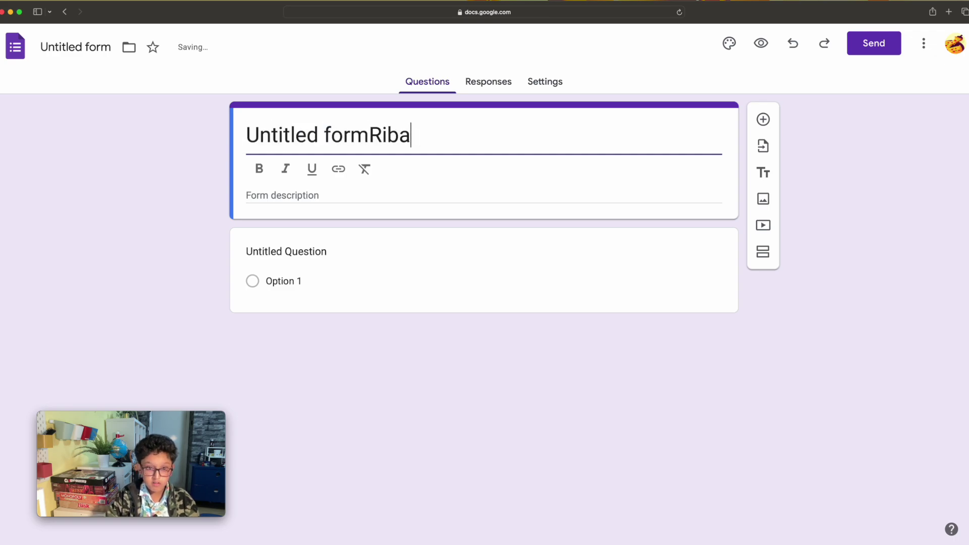
key("BackSpace")
key("BackSpace")
key("BackSpace")
key("BackSpace")
key("BackSpace")
key("BackSpace")
key("BackSpace")
key("BackSpace")
key("BackSpace")
key("BackSpace")
key("BackSpace")
key("BackSpace")
key("BackSpace")
key("BackSpace")
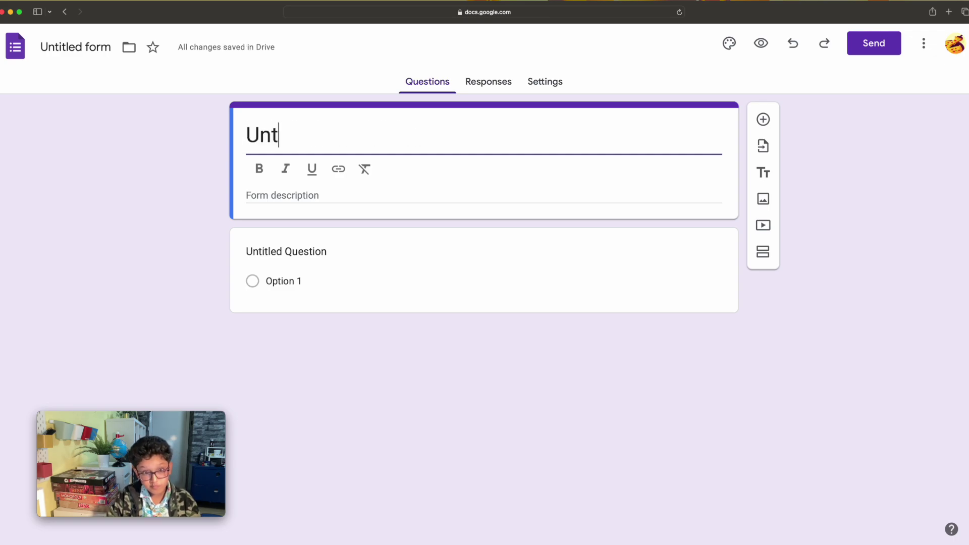
key("BackSpace")
key("BackSpace")
key("BackSpace")
key("super+z")
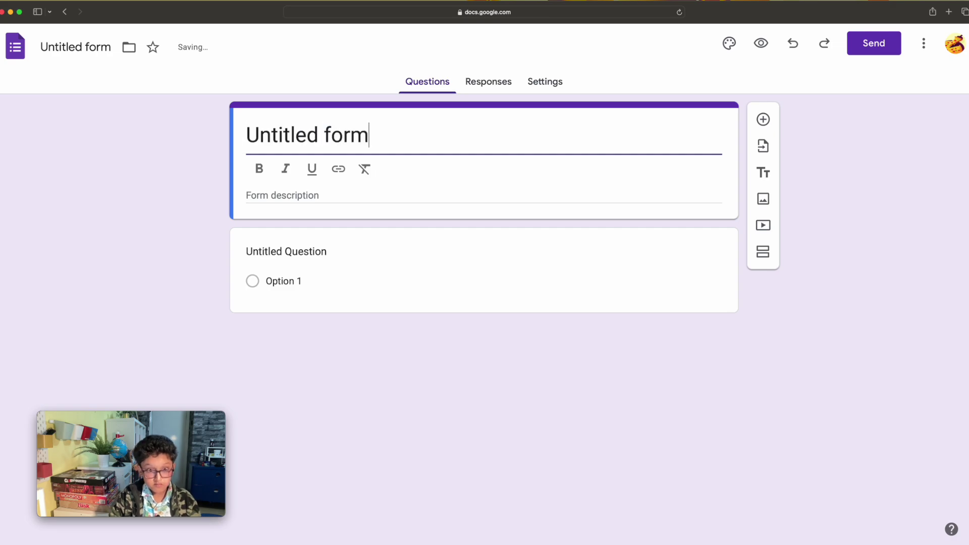
Retitle the form 'Riban's Quiz', deleting the stray leading U.
key("BackSpace")
key("BackSpace")
key("BackSpace")
key("BackSpace")
key("BackSpace")
key("BackSpace")
key("BackSpace")
key("BackSpace")
key("BackSpace")
key("BackSpace")
key("BackSpace")
key("BackSpace")
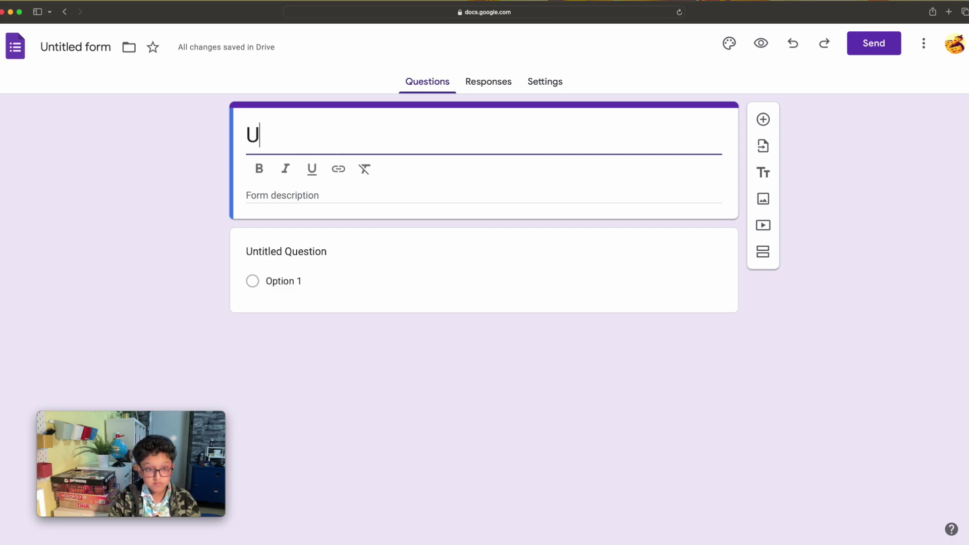
type("Riba")
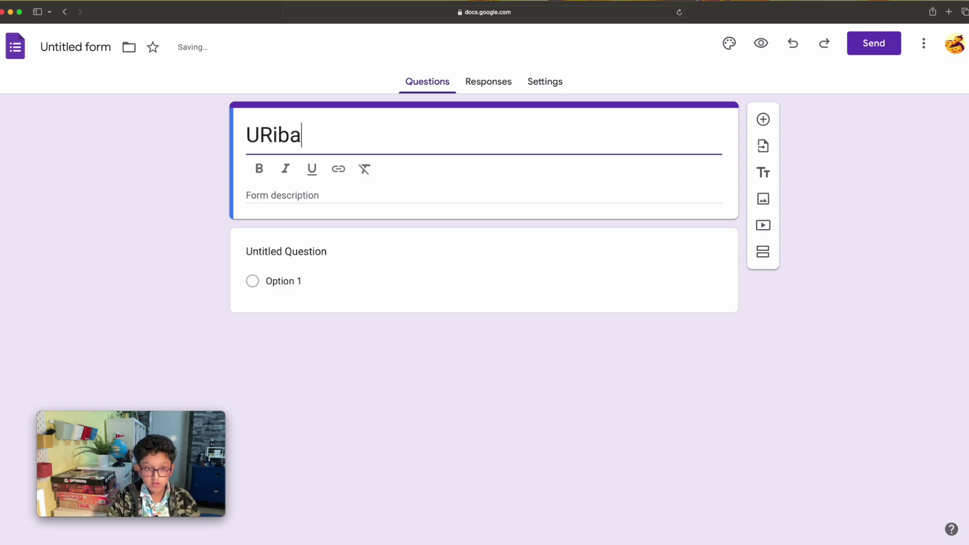
type("n's F")
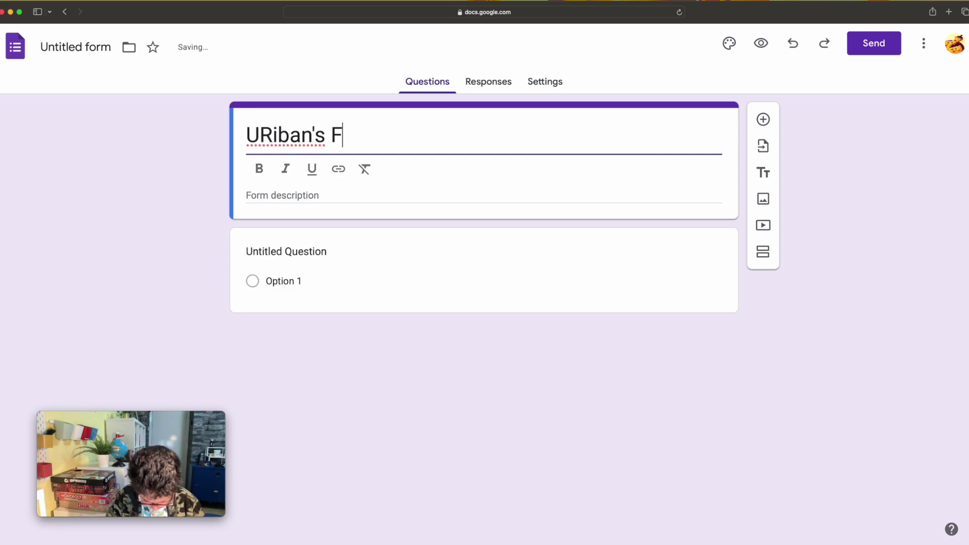
type("o")
key("BackSpace")
key("BackSpace")
key("BackSpace")
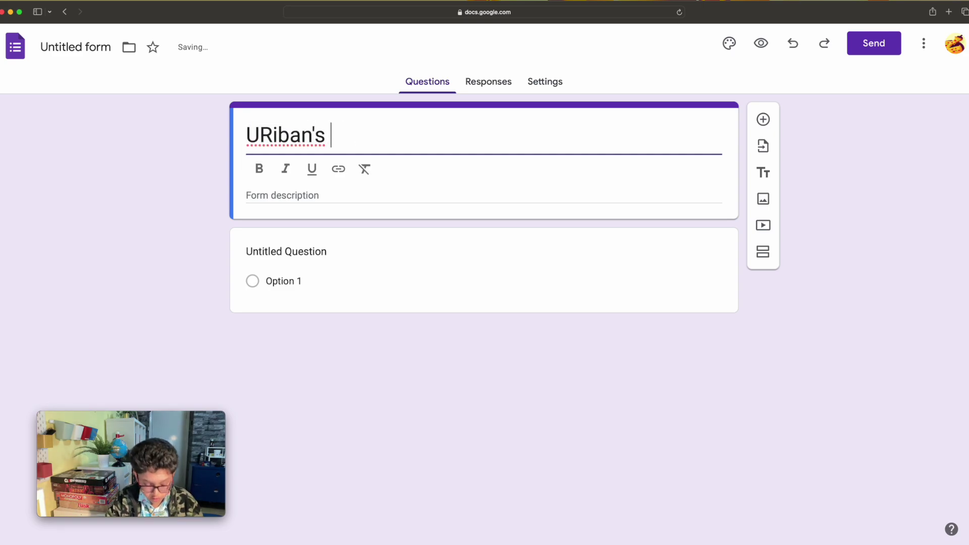
type("Quiz")
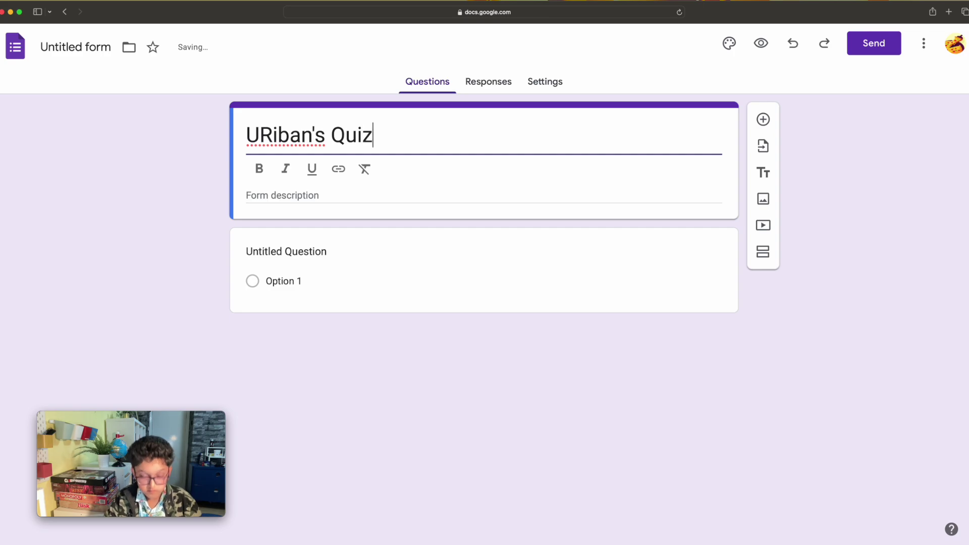
left_click(259, 135)
key("BackSpace")
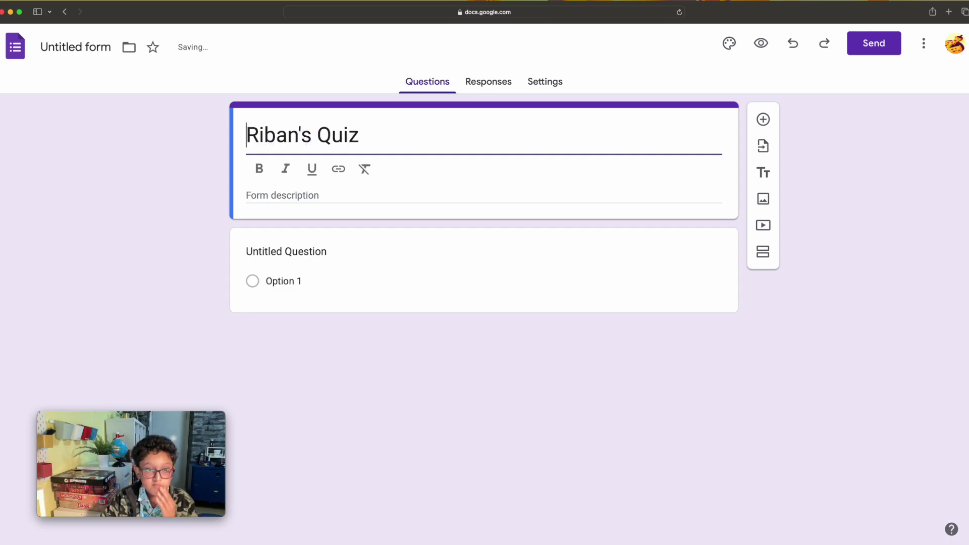
left_click(376, 138)
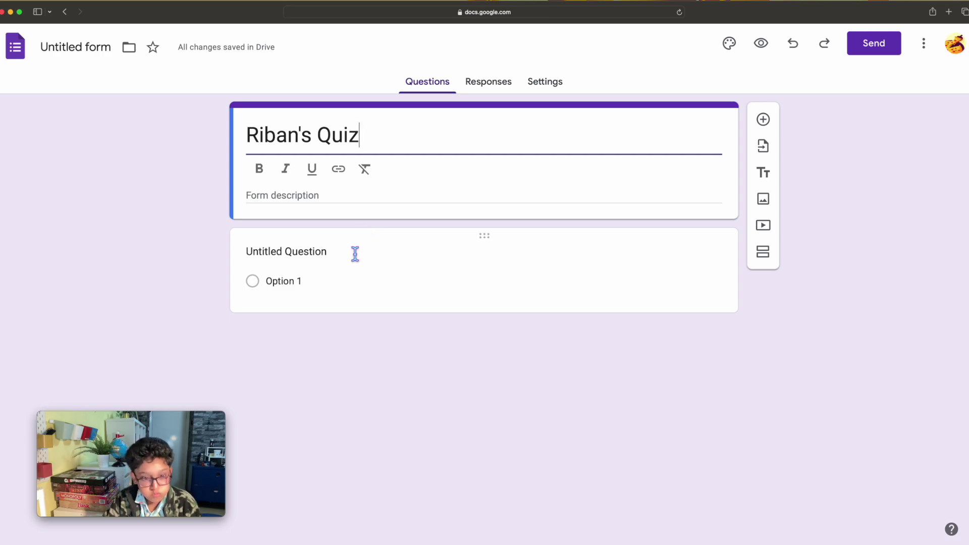
Enter 'It is a quiz that tests yourself about countries and cities!' as the form description, fixing the last word.
left_click(325, 203)
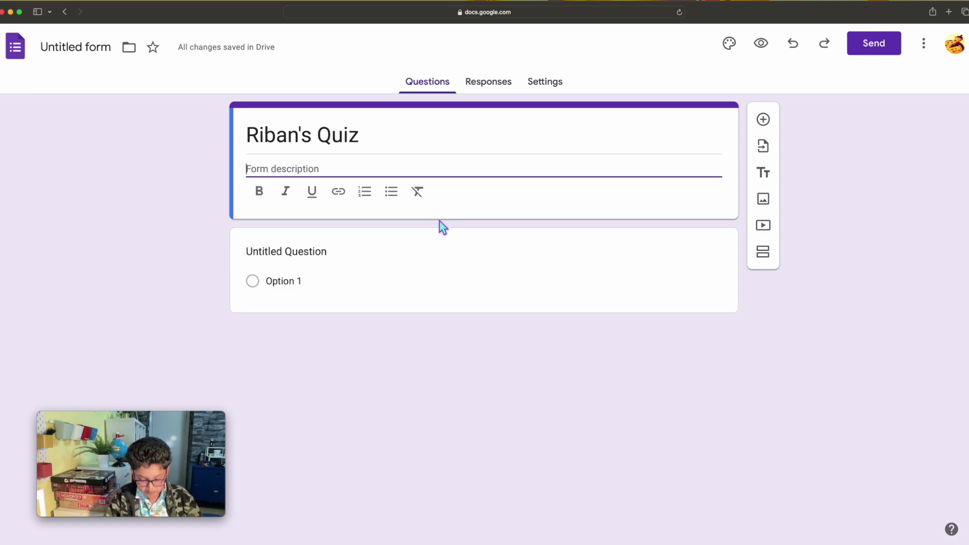
type("It is")
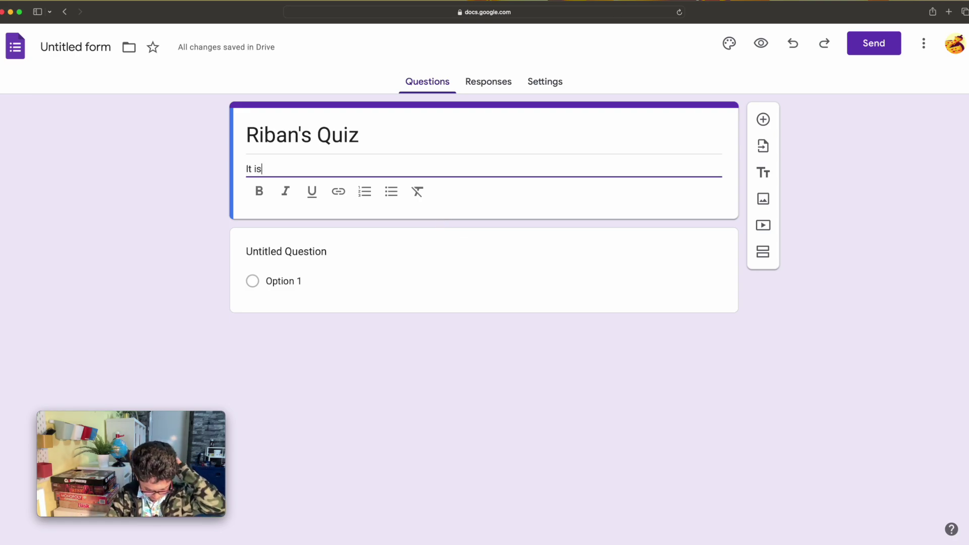
type(" a quiz")
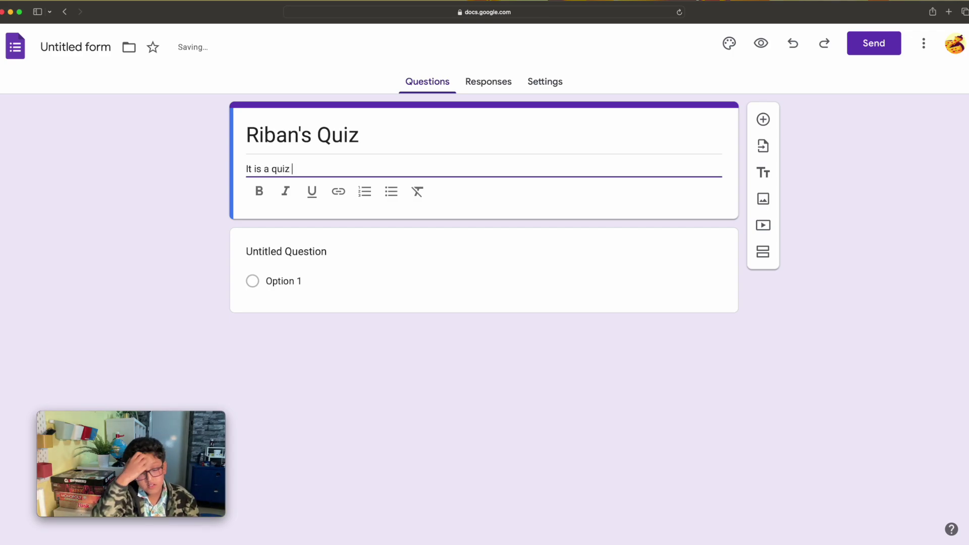
type(" that")
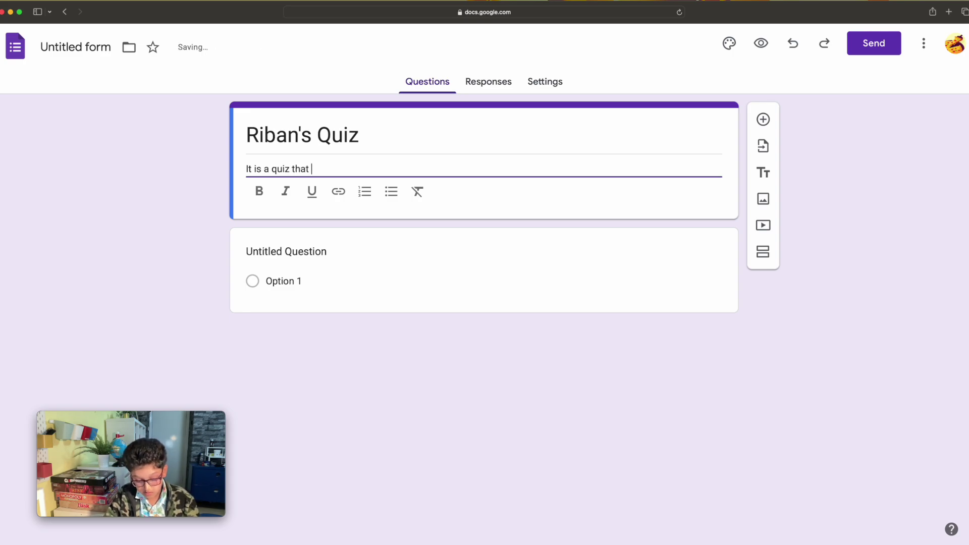
type(" tests ")
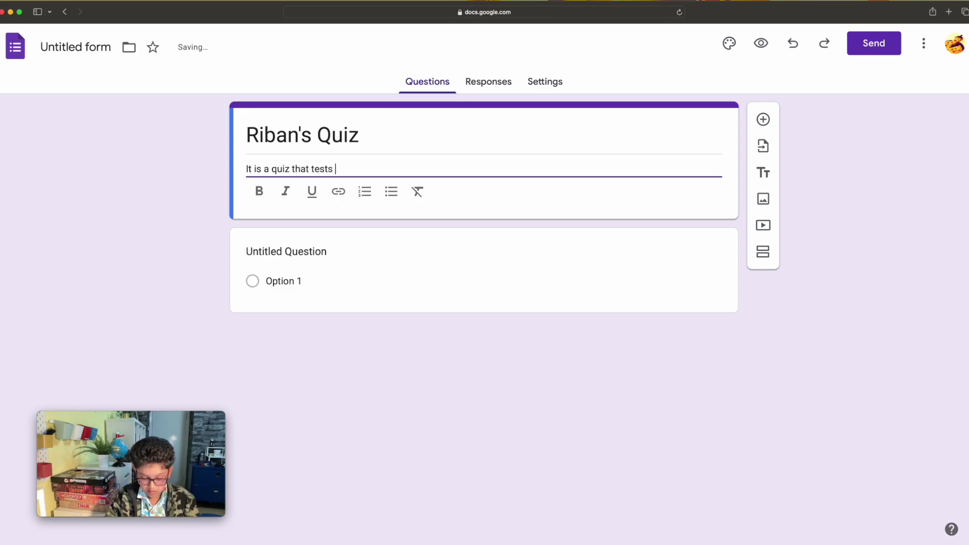
type("yourself")
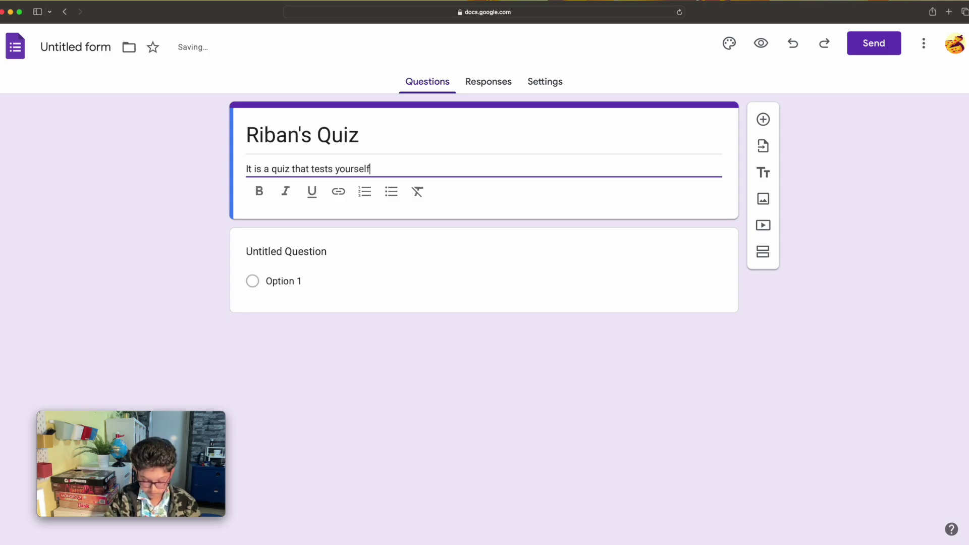
type(" about")
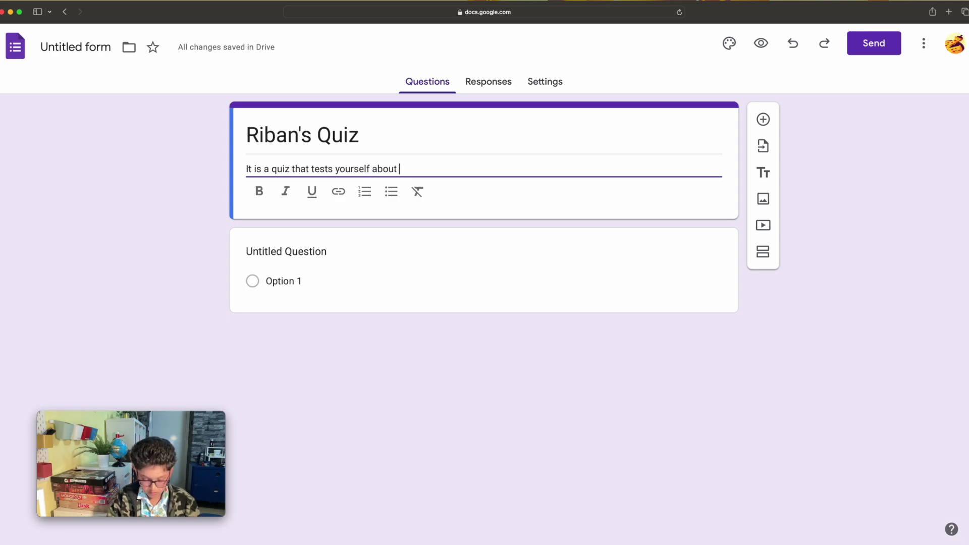
type(" countr")
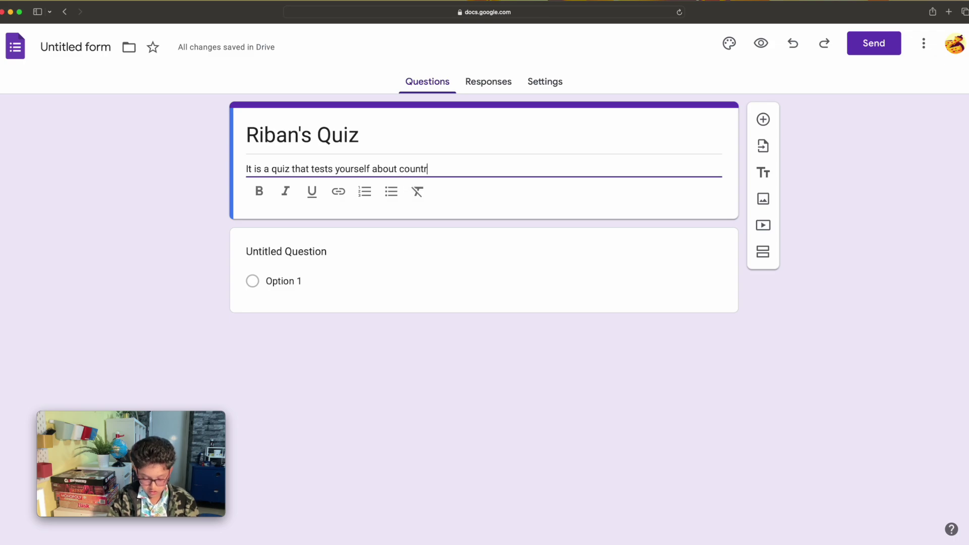
type("ies and")
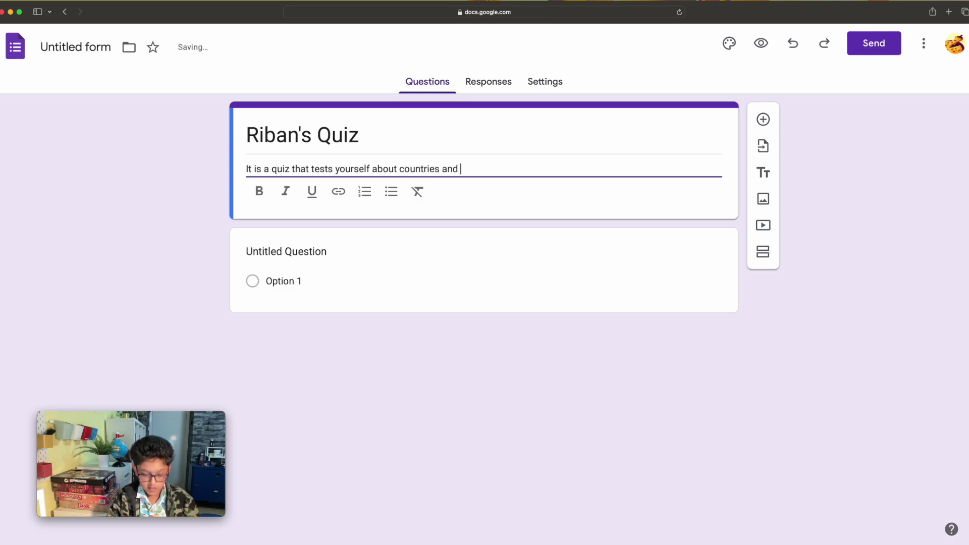
type(" s")
key("BackSpace")
type("cities!")
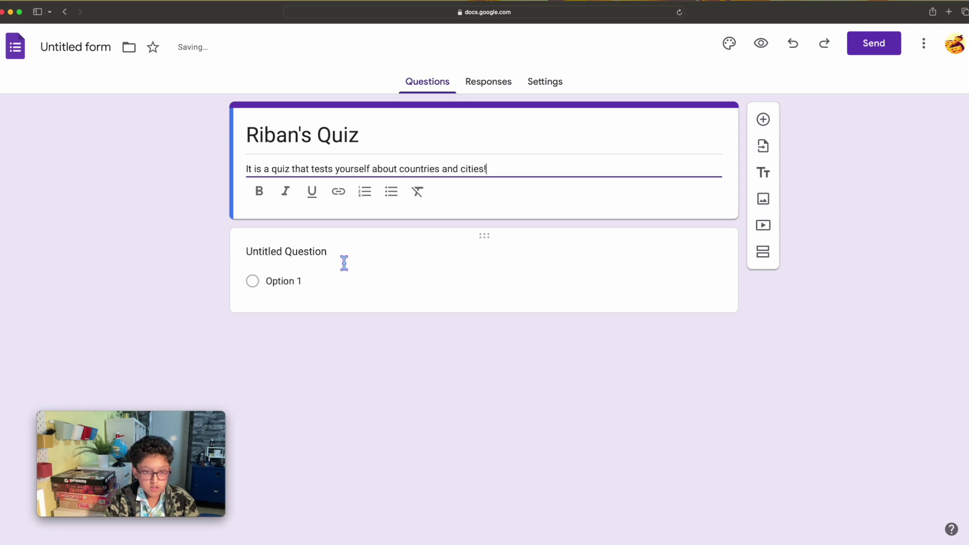
Replace the first question's Untitled Question text with 'What is the capital city of United Kingdom?'.
left_click(403, 245)
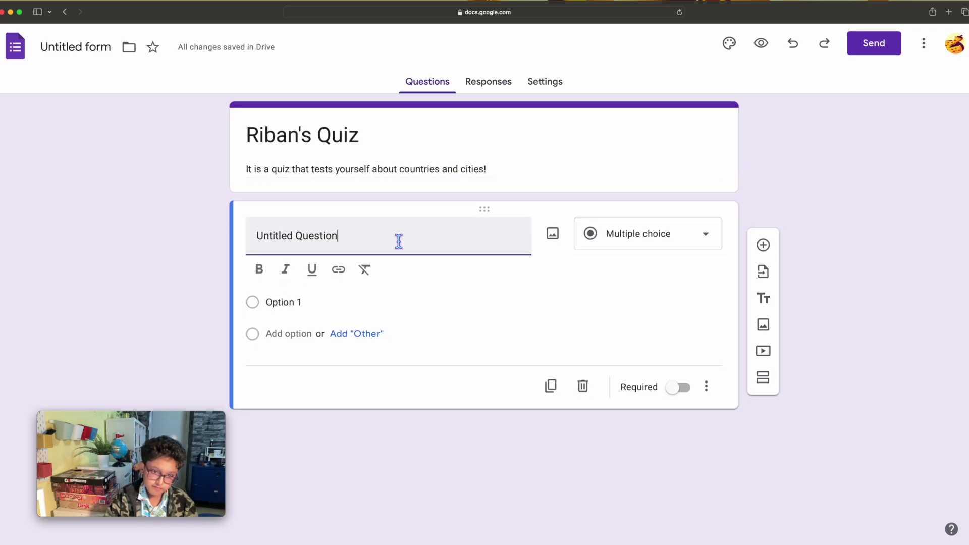
key("BackSpace")
key("BackSpace")
key("BackSpace")
key("BackSpace")
key("BackSpace")
key("BackSpace")
key("BackSpace")
key("BackSpace")
key("BackSpace")
key("BackSpace")
key("BackSpace")
key("BackSpace")
key("BackSpace")
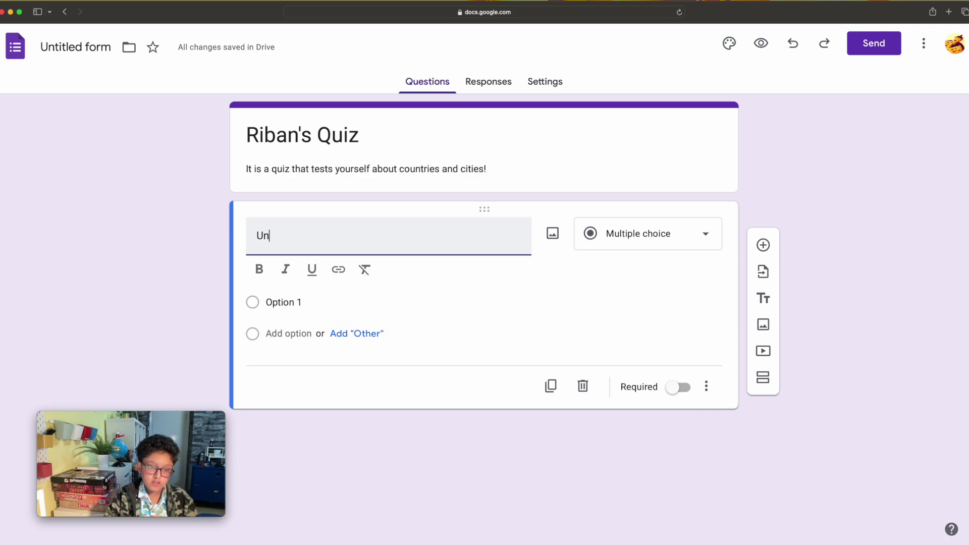
key("BackSpace")
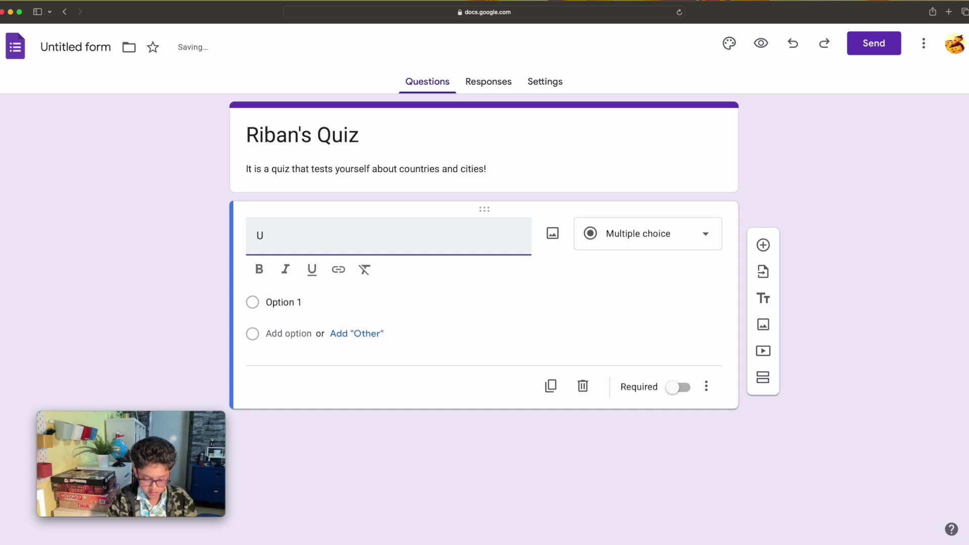
key("BackSpace")
type("What is")
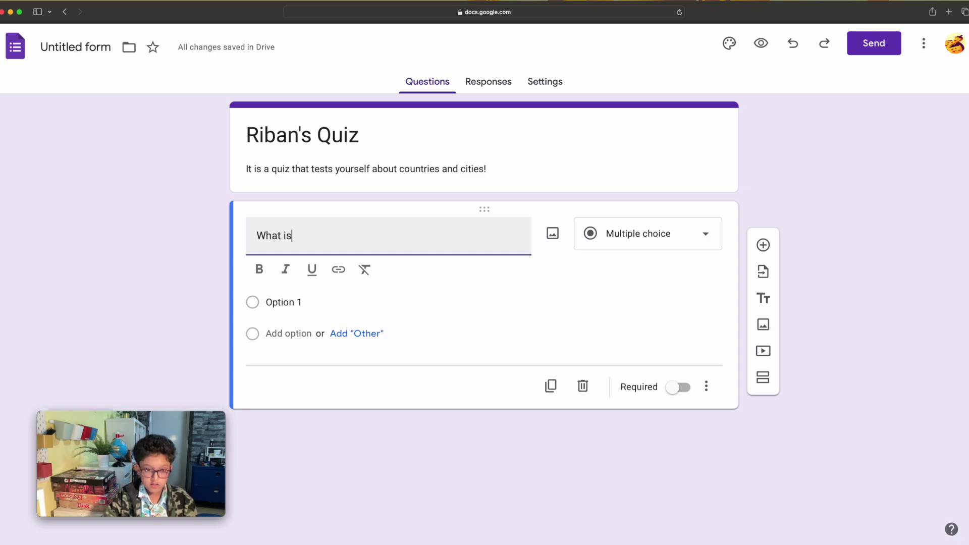
type(" the capital cit")
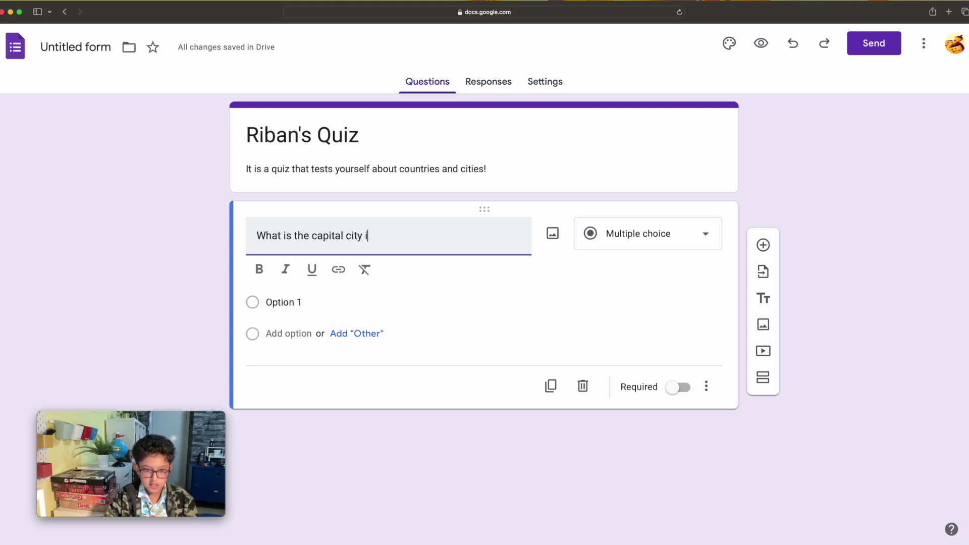
type("y of")
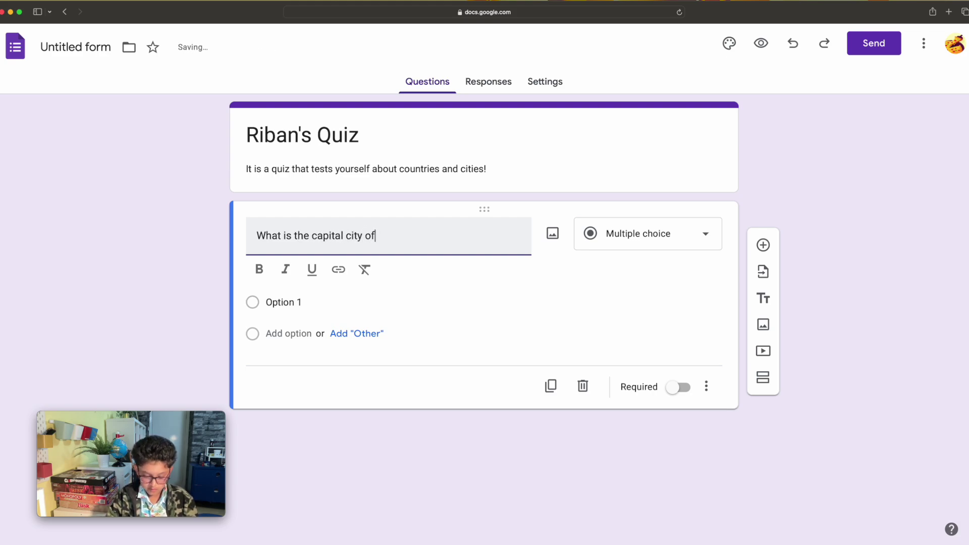
type(" Un")
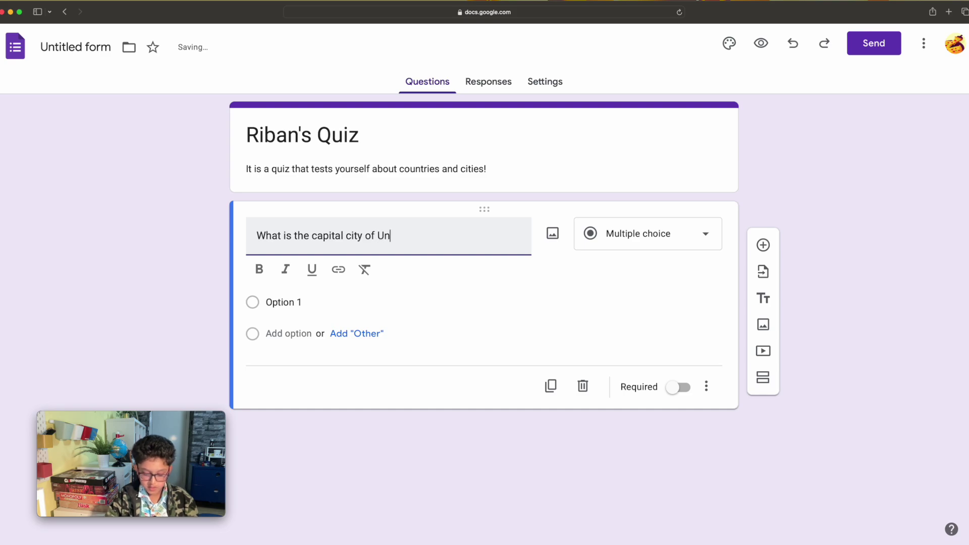
type("ited Kin")
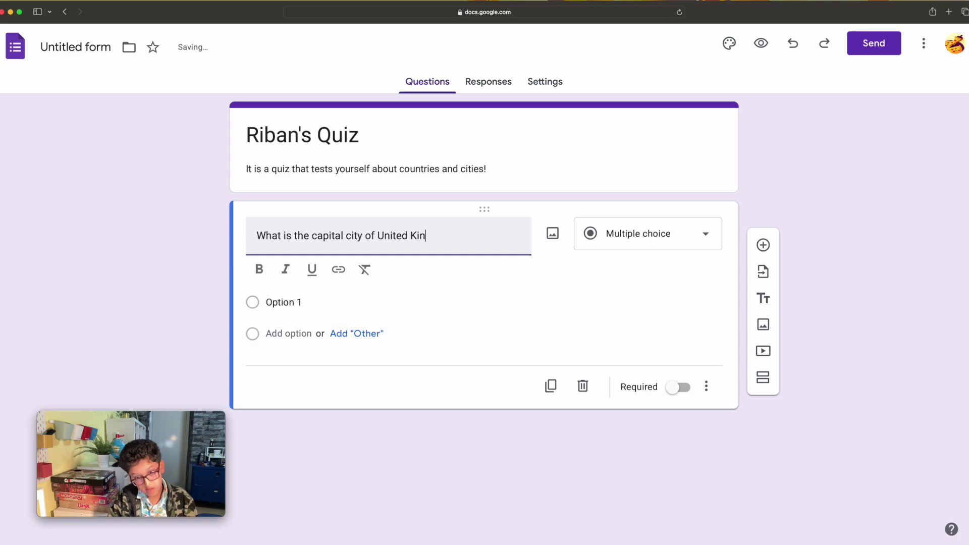
type("gdom")
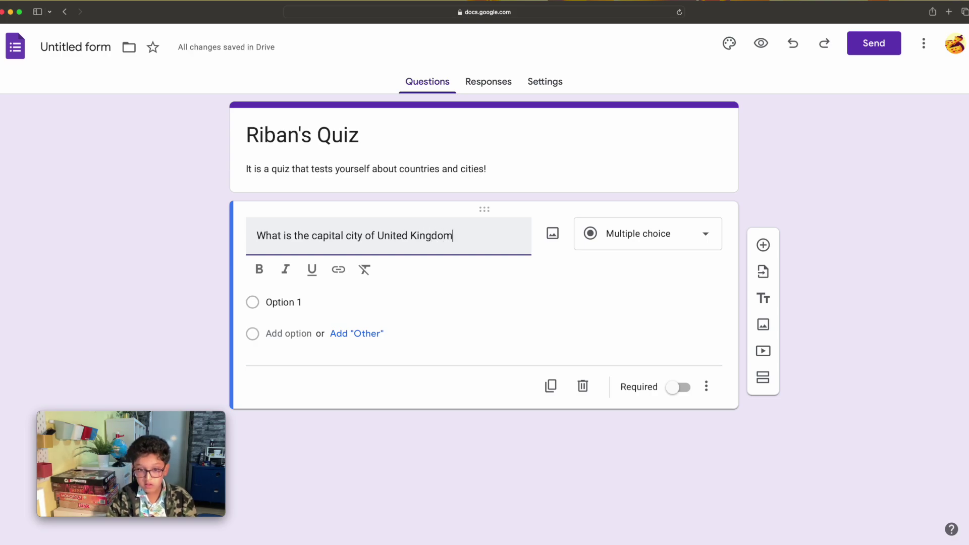
type("?")
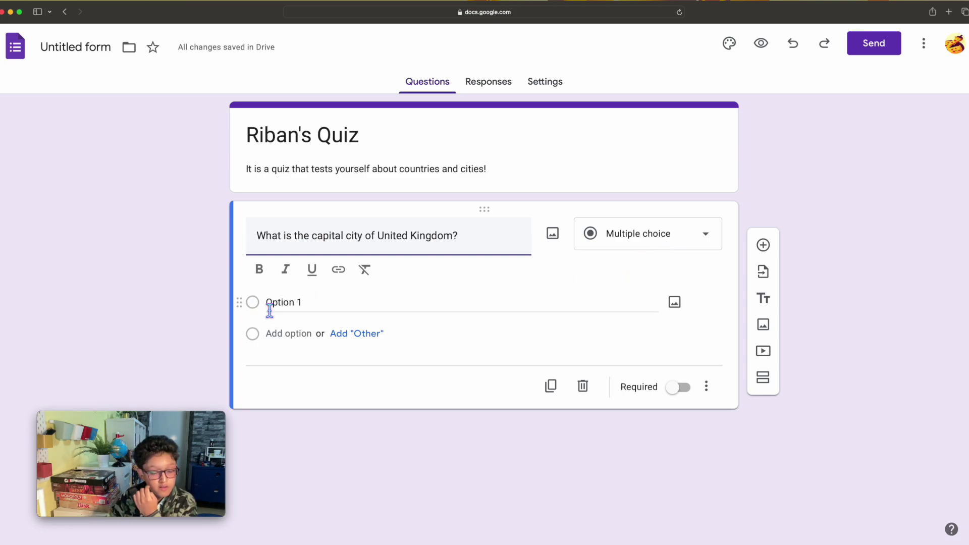
Switch the capital question's type to Time, then settle on Short answer.
left_click(643, 243)
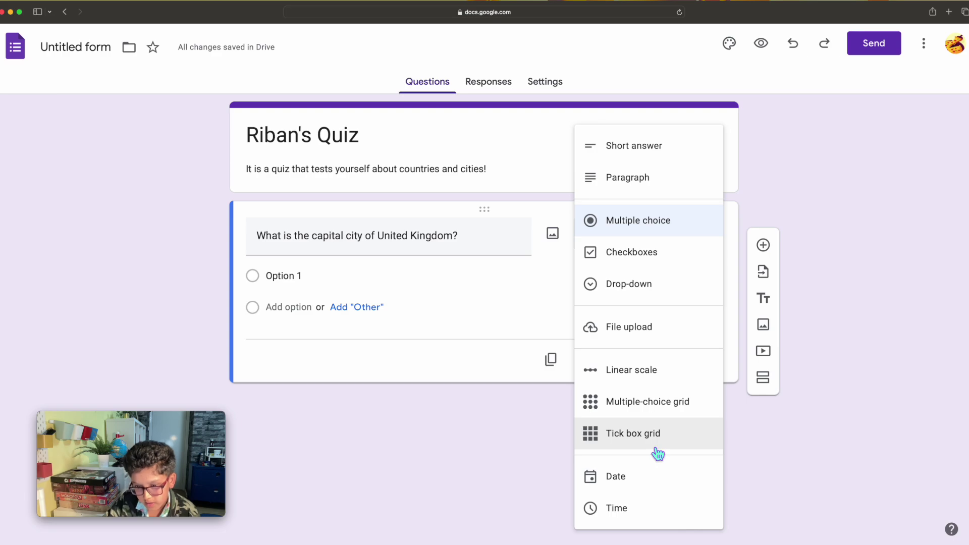
left_click(640, 509)
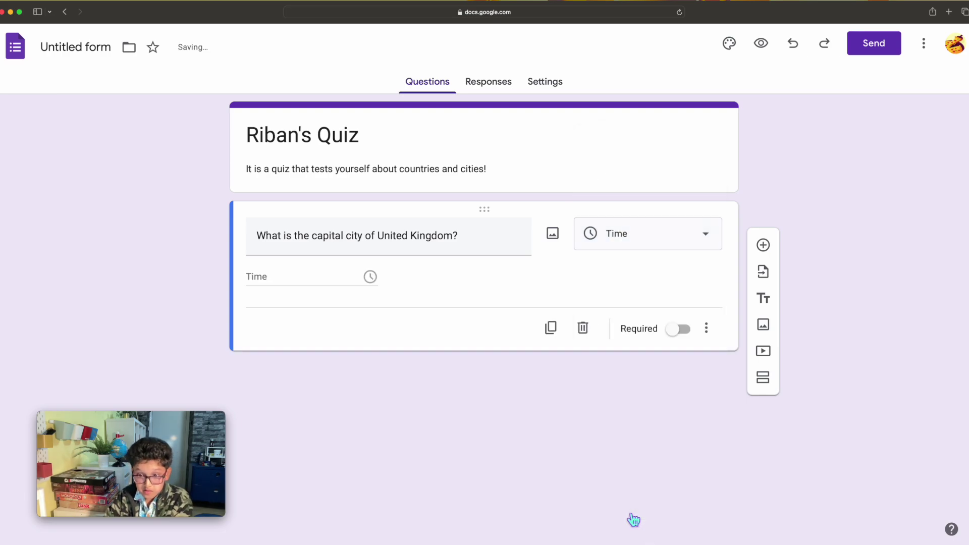
left_click(667, 239)
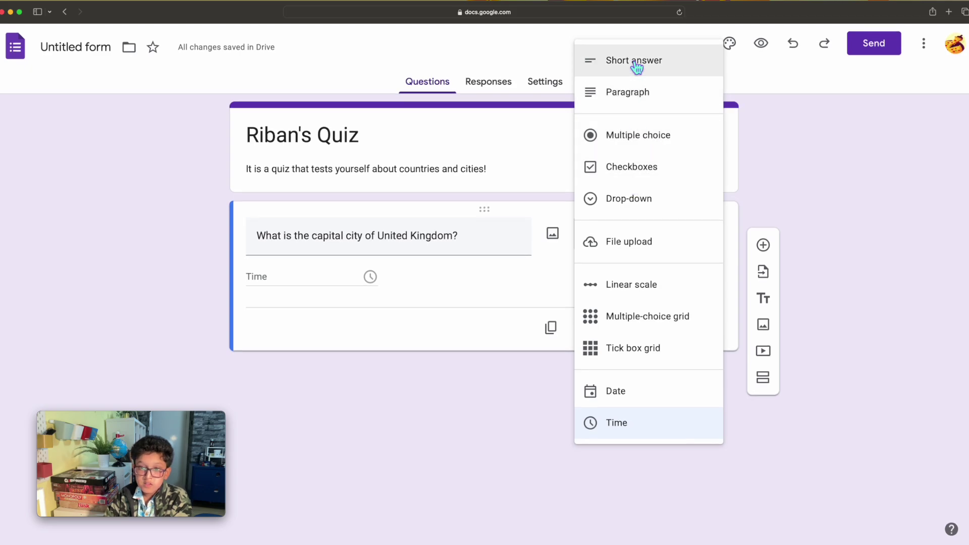
left_click(670, 78)
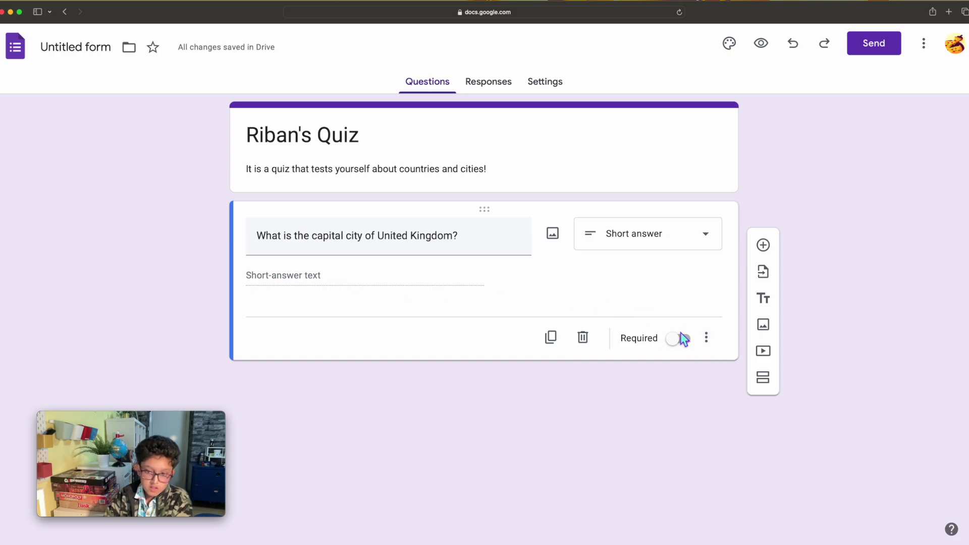
left_click(706, 337)
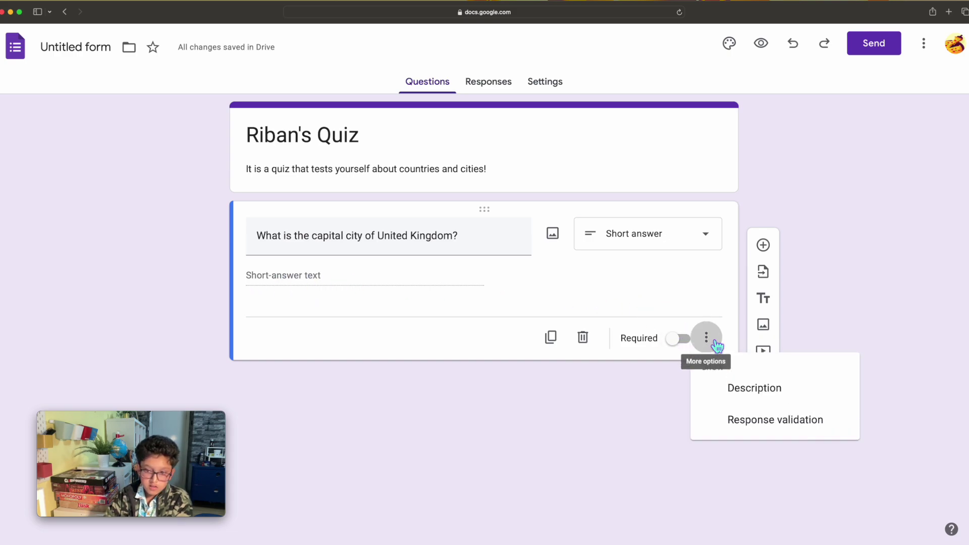
left_click(629, 435)
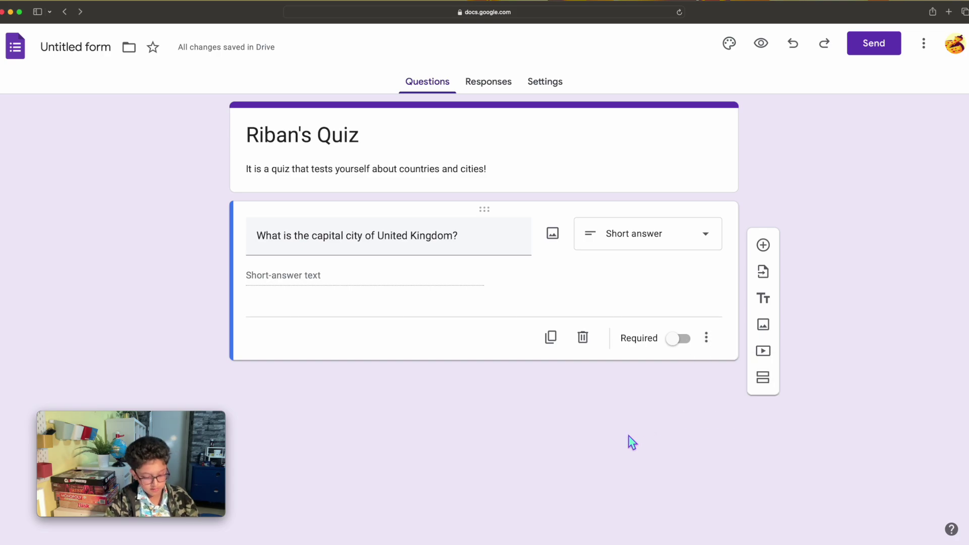
left_click(707, 336)
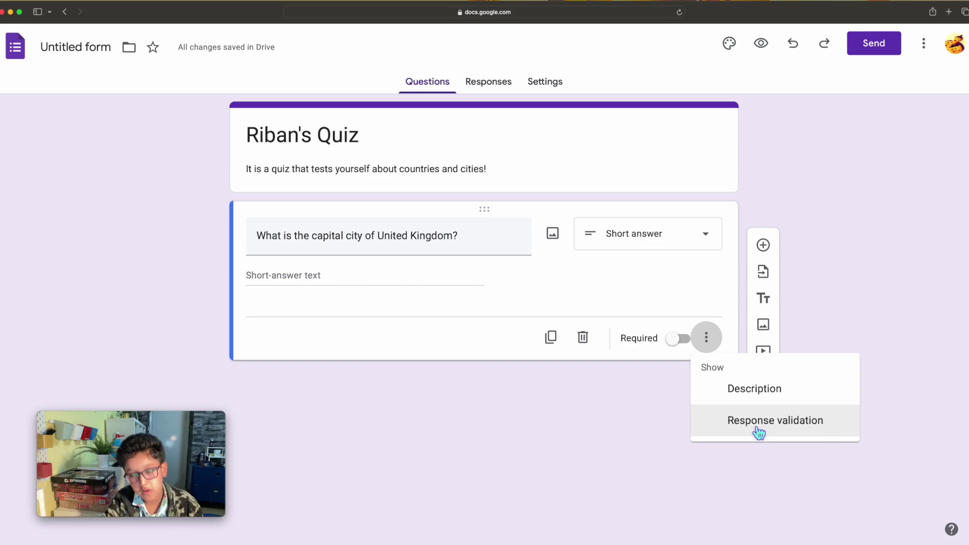
left_click(628, 403)
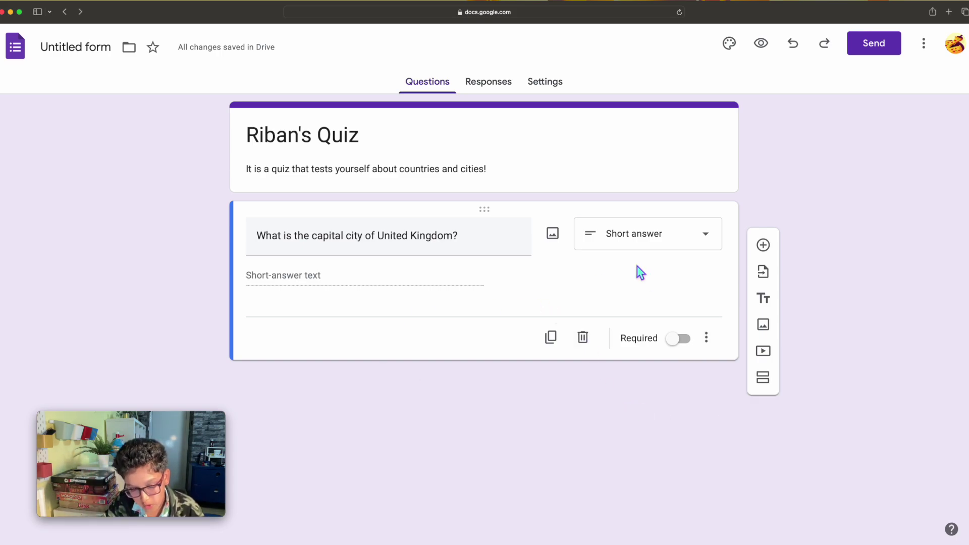
left_click(719, 348)
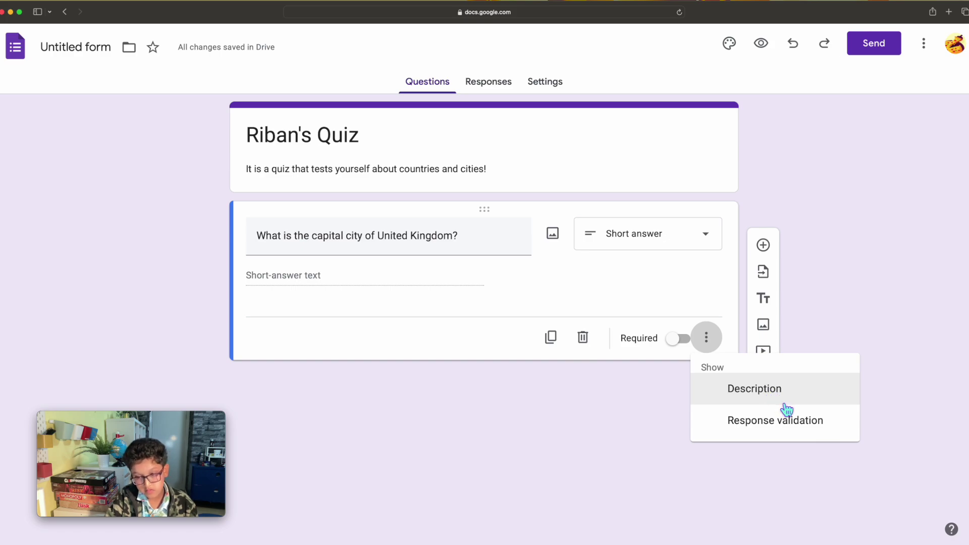
left_click(792, 431)
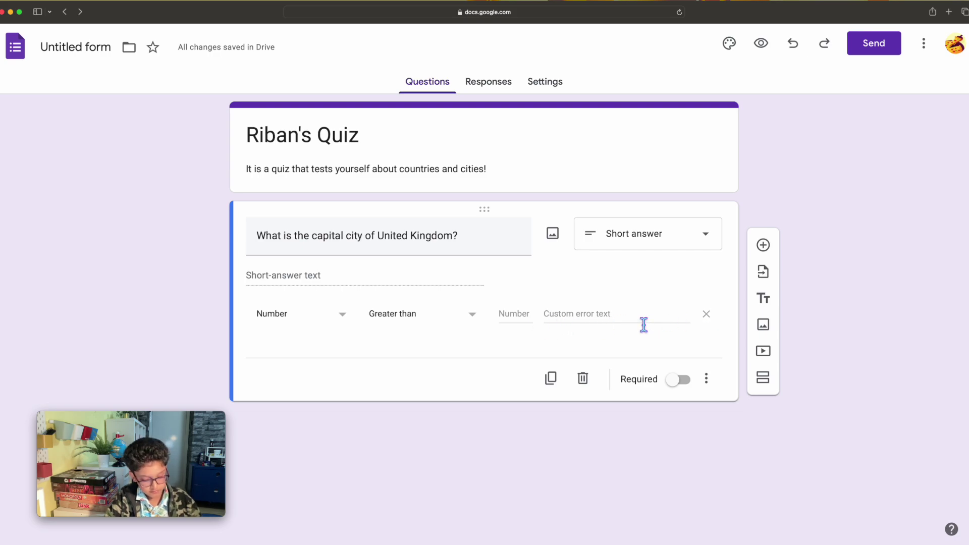
left_click(707, 380)
left_click(740, 461)
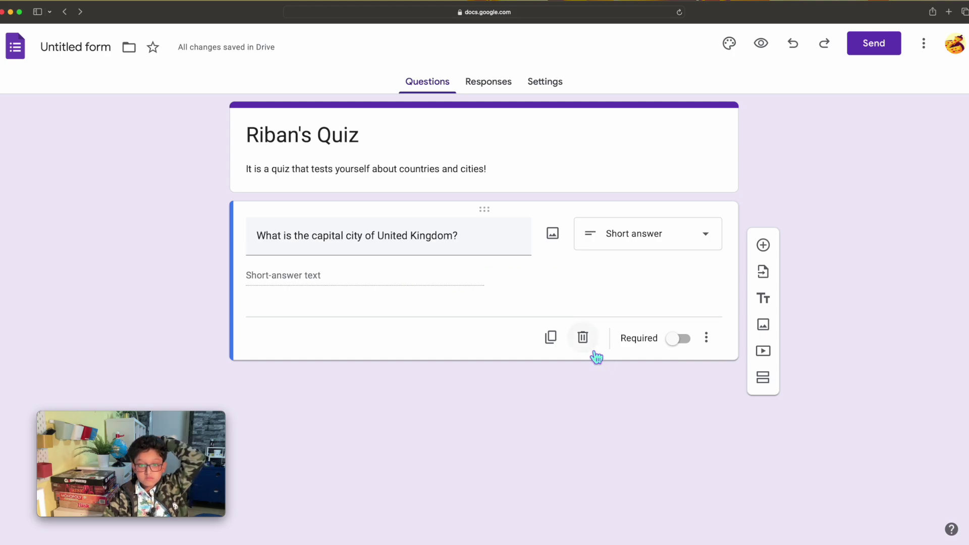
left_click(763, 378)
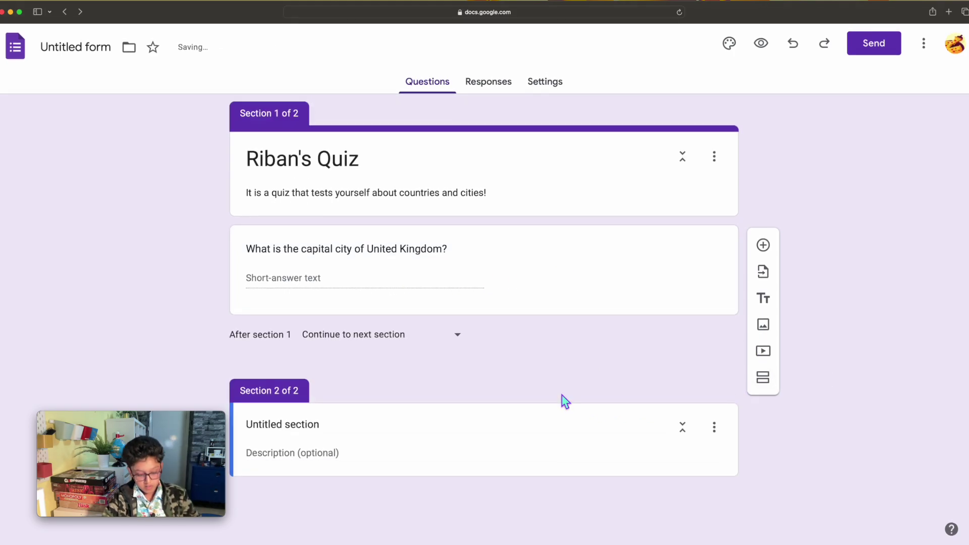
key("super+z")
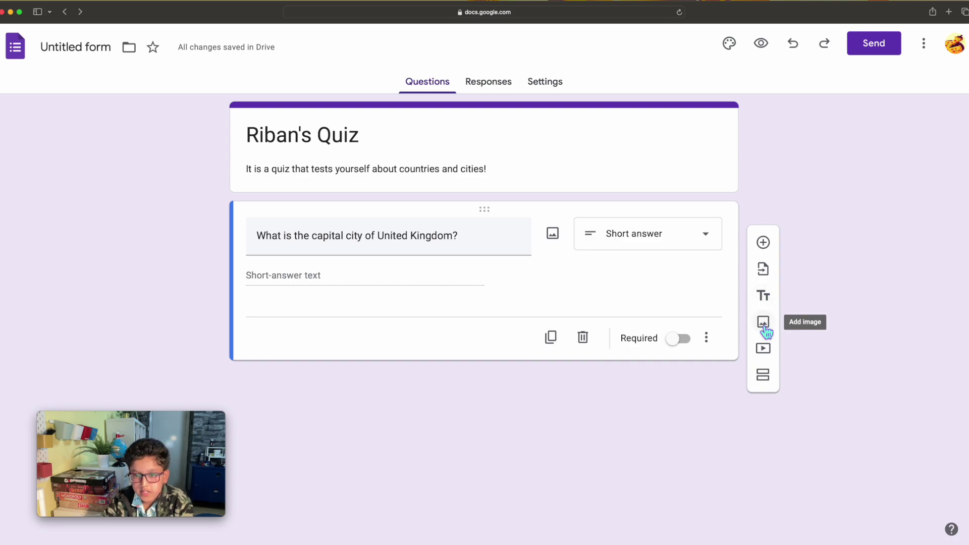
Make the capital question multiple choice with Leeds as the first option.
left_click(653, 247)
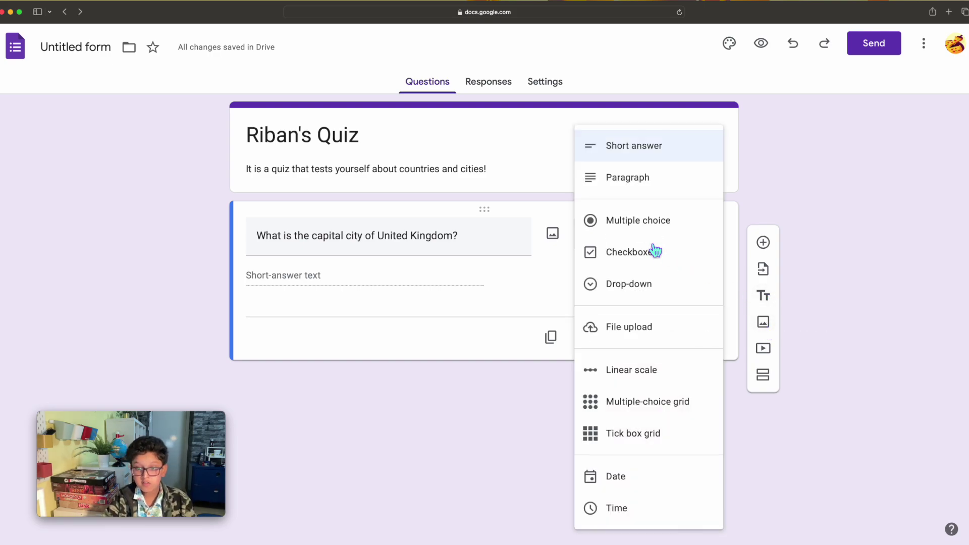
left_click(642, 222)
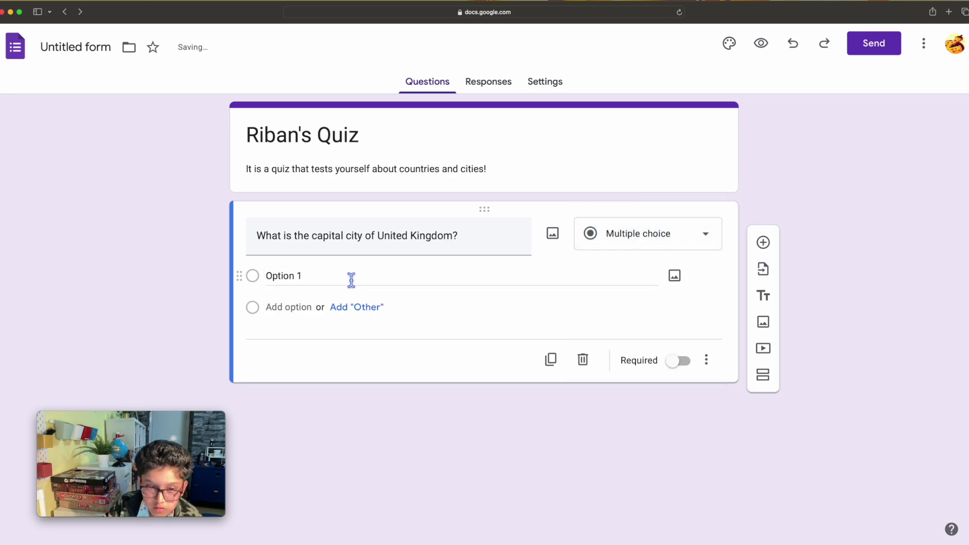
left_click(311, 286)
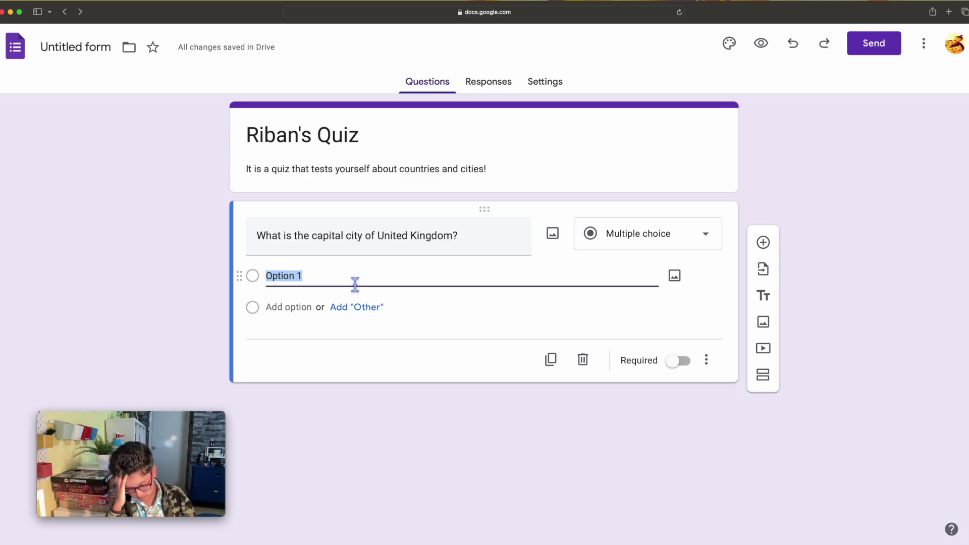
type("Le")
type("eds")
key("BackSpace")
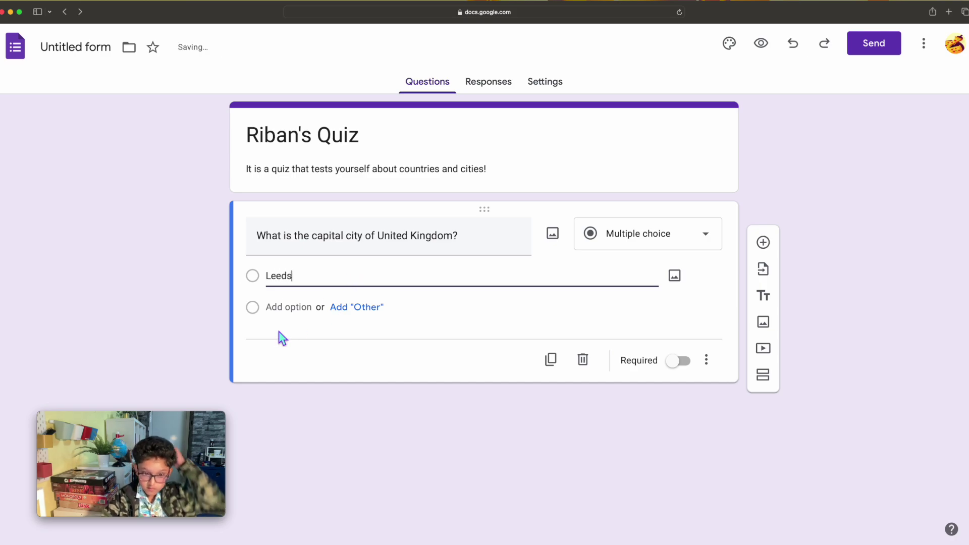
Add the answer options Birmingham, London and Glasgow.
left_click(301, 311)
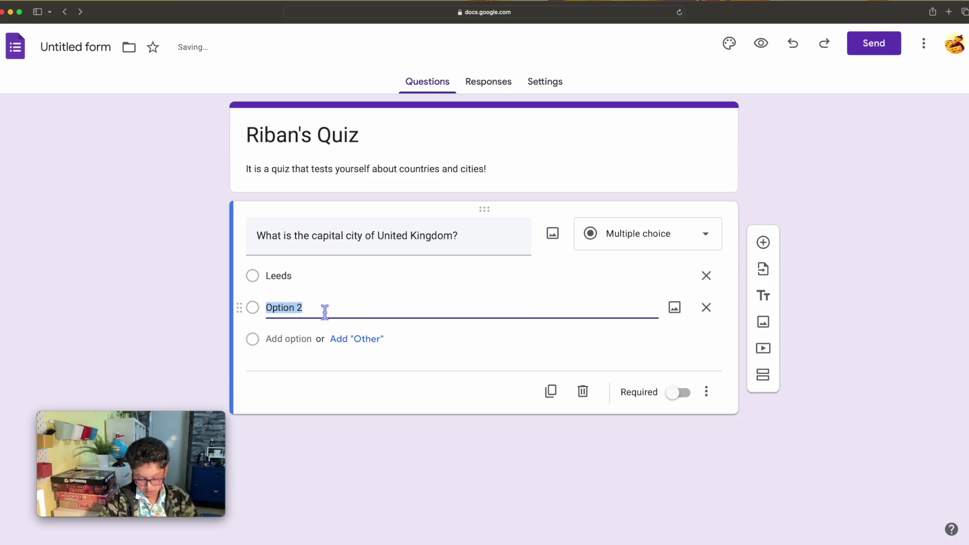
key("BackSpace")
type("Birmi")
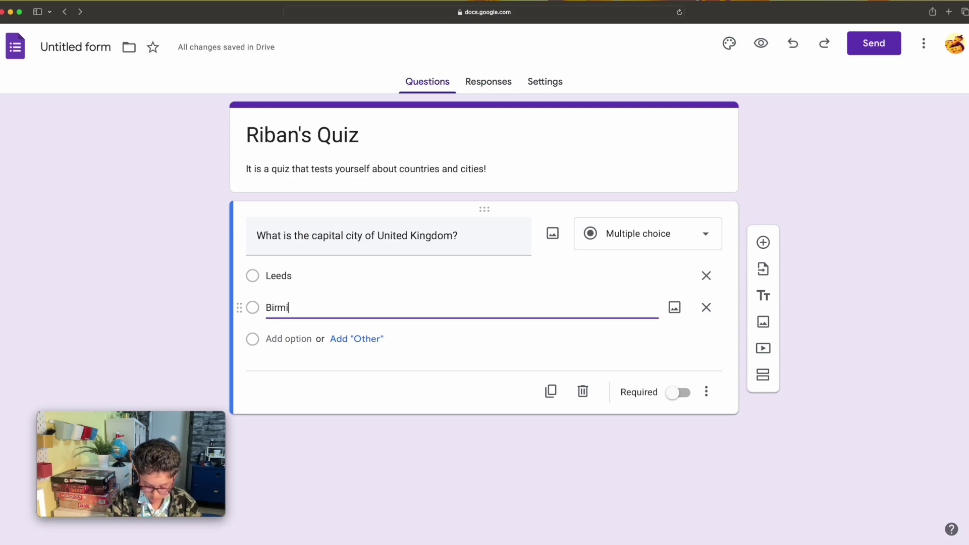
type("ngham")
key("Return")
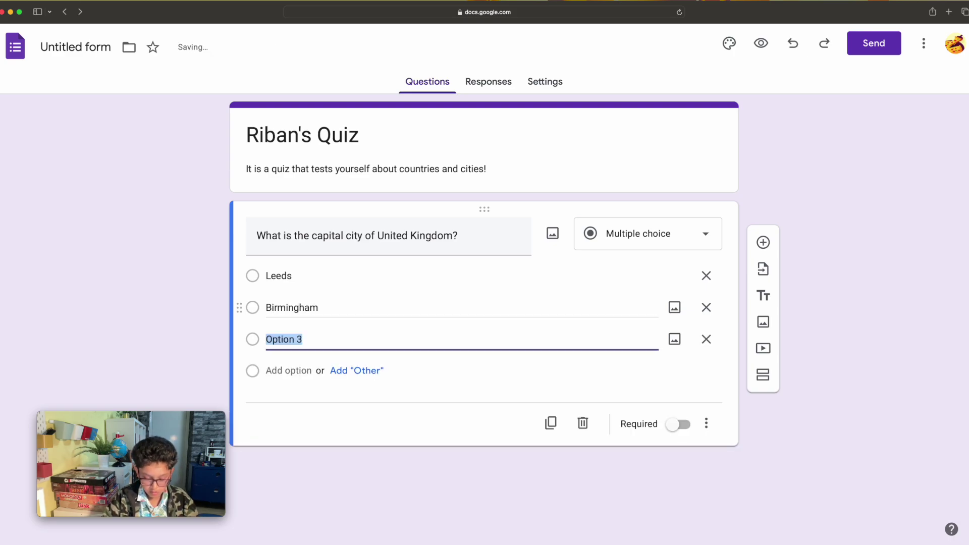
type("London")
key("Return")
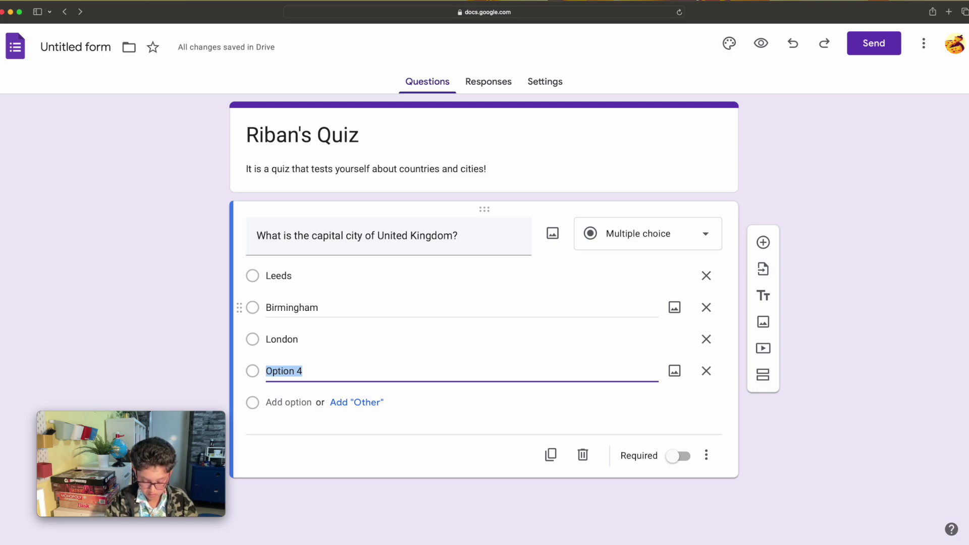
type("G")
type("la")
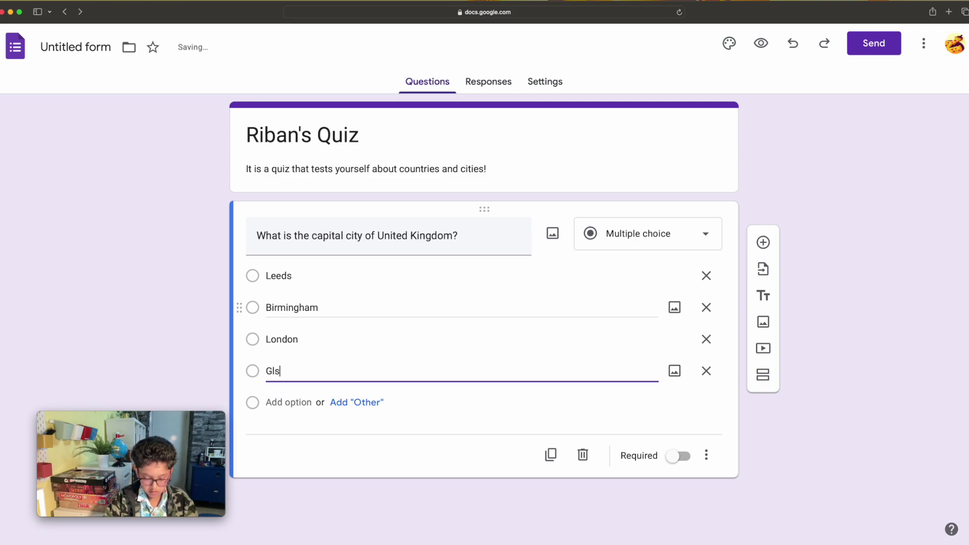
key("BackSpace")
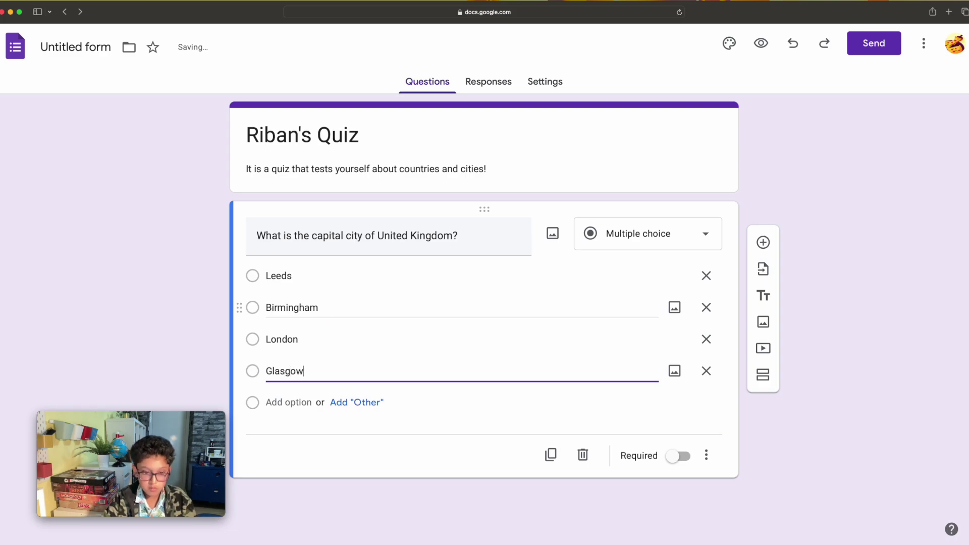
type("asgow")
left_click(544, 408)
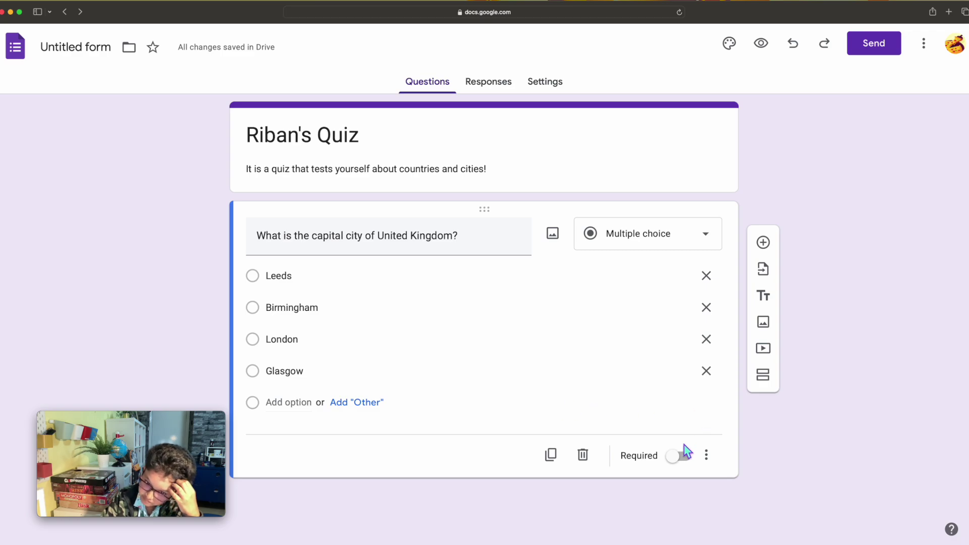
Toggle Required, Shuffle option order and Go to section based on answer on and off again.
left_click(687, 457)
left_click(687, 456)
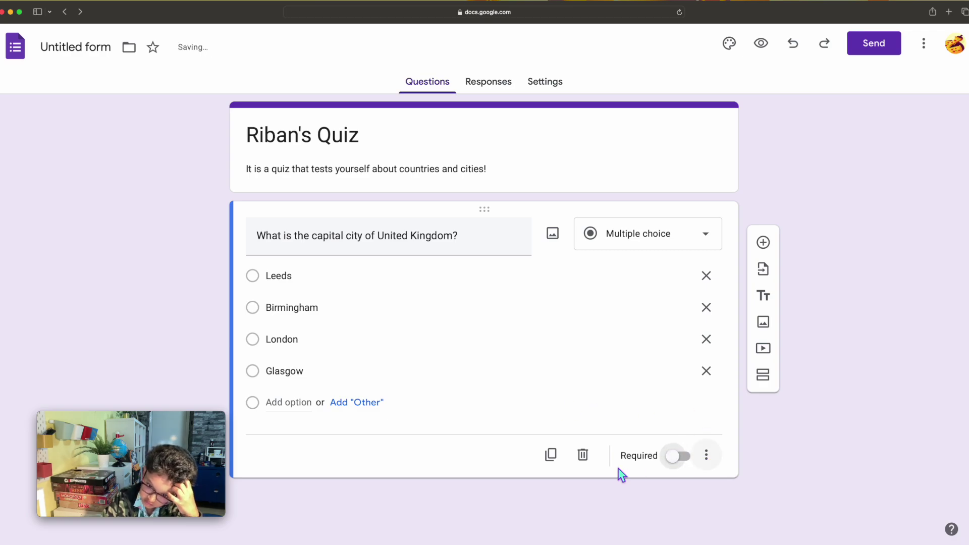
left_click(708, 456)
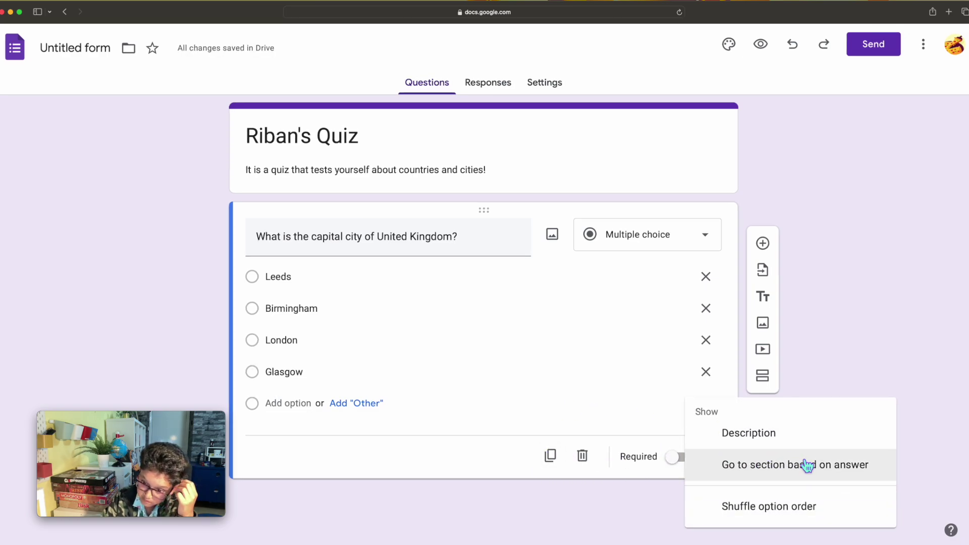
left_click(828, 509)
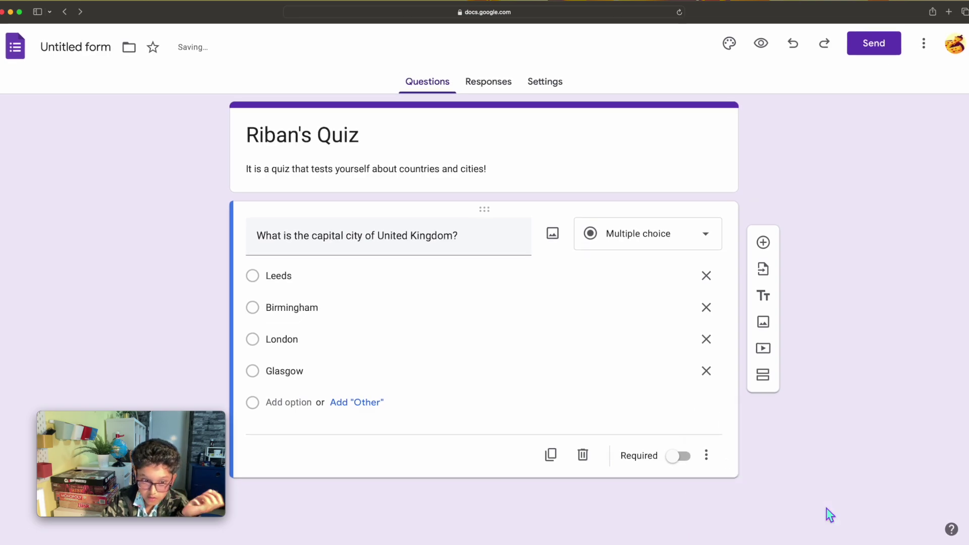
left_click(708, 458)
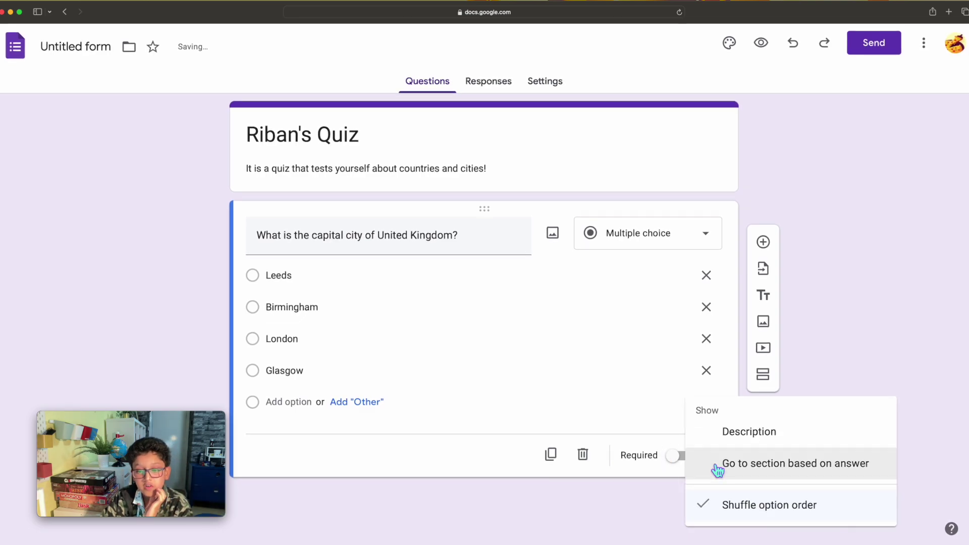
left_click(801, 518)
left_click(708, 457)
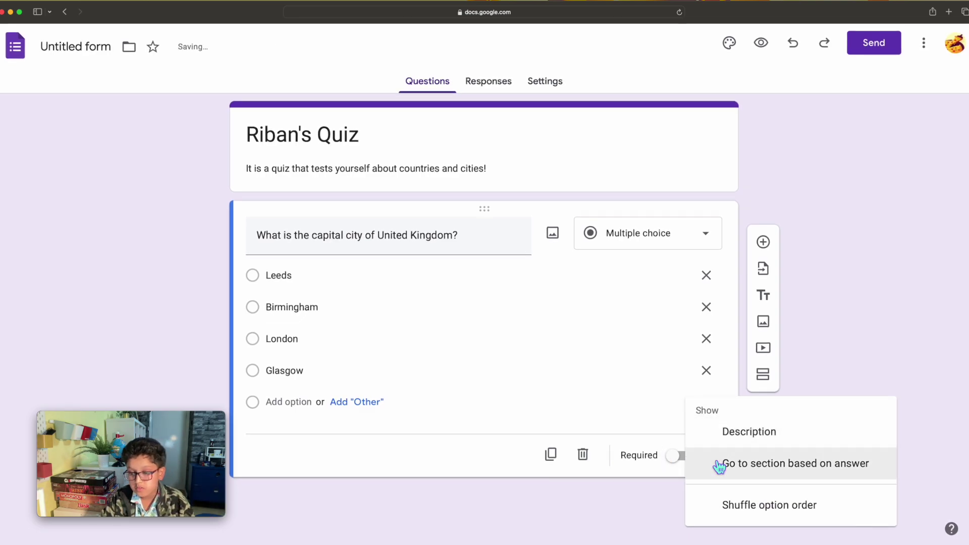
left_click(745, 469)
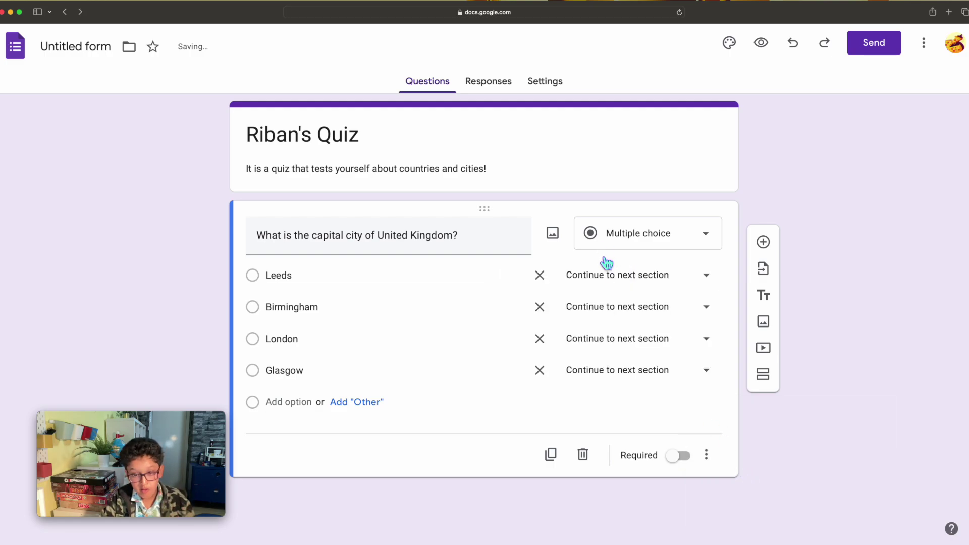
left_click(706, 455)
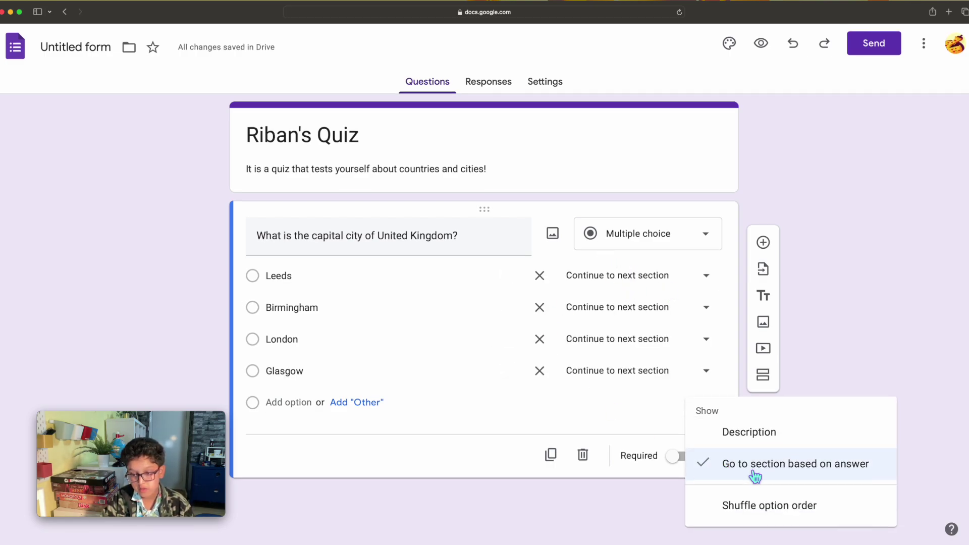
left_click(759, 463)
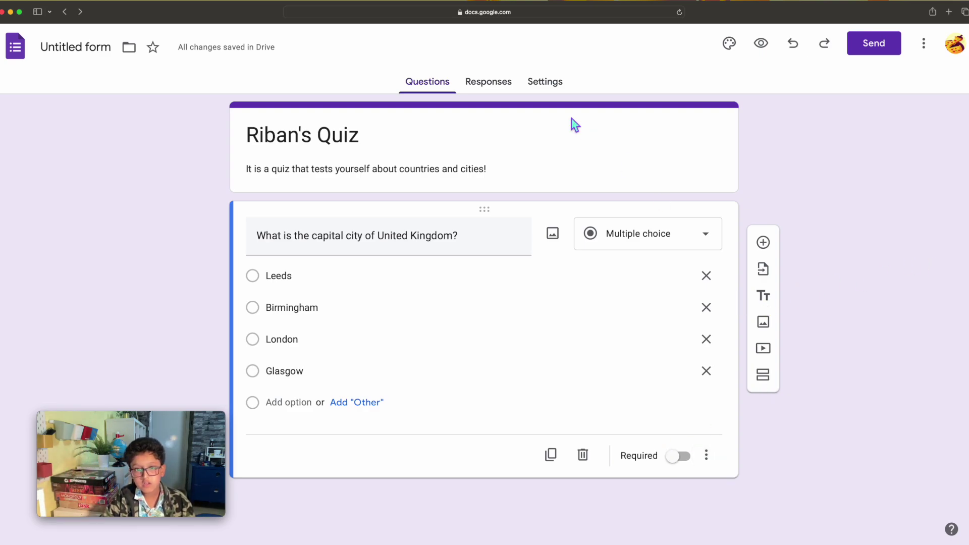
Look through the Responses and Settings tabs, then return to the questions.
left_click(485, 90)
left_click(446, 90)
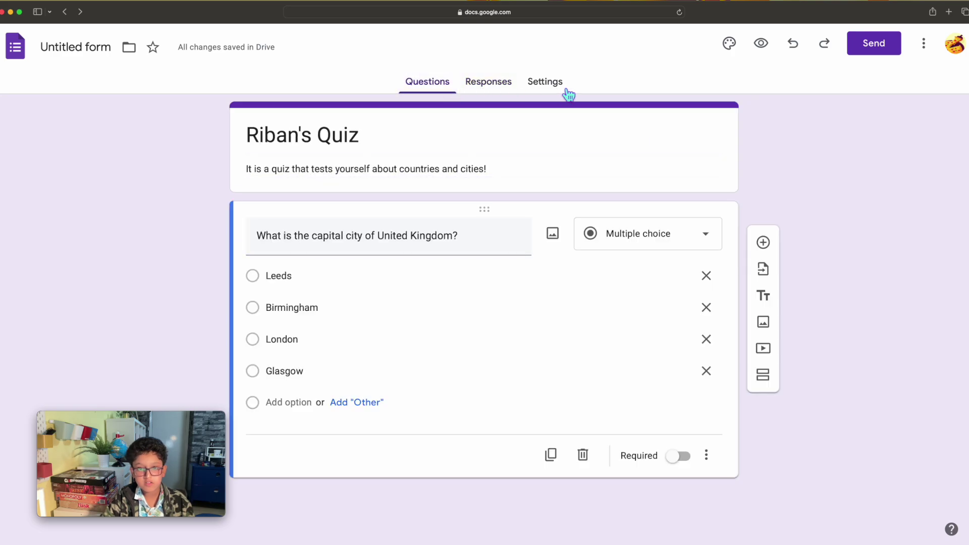
left_click(561, 90)
scroll(448, 180, "down", 1)
scroll(455, 180, "up", 1)
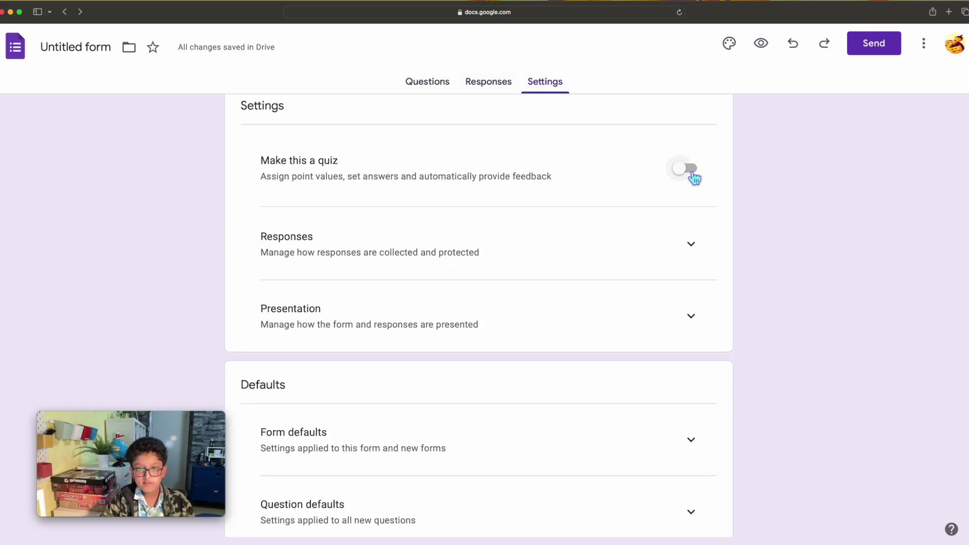
left_click(446, 87)
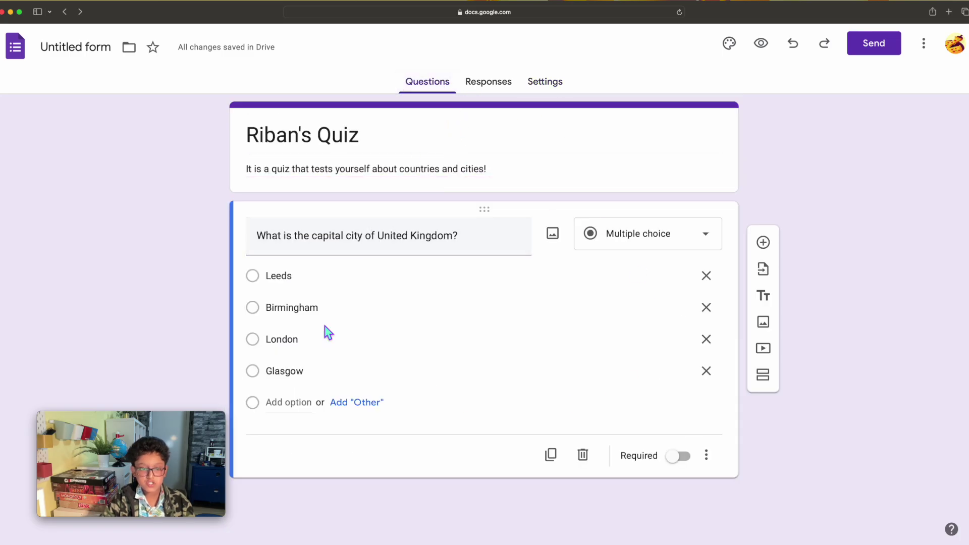
Switch on 'Make this a quiz' in Settings and return to the questions.
left_click(488, 87)
left_click(545, 88)
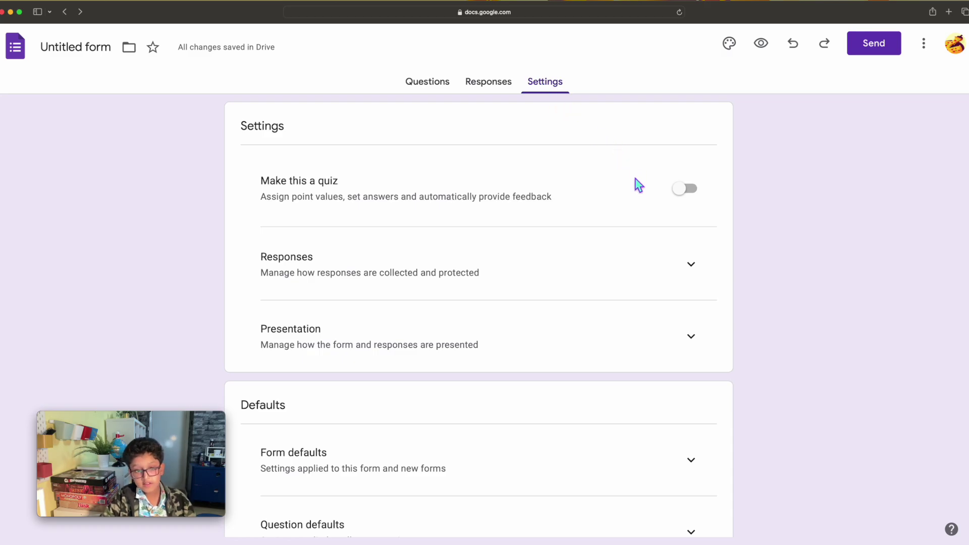
left_click(690, 201)
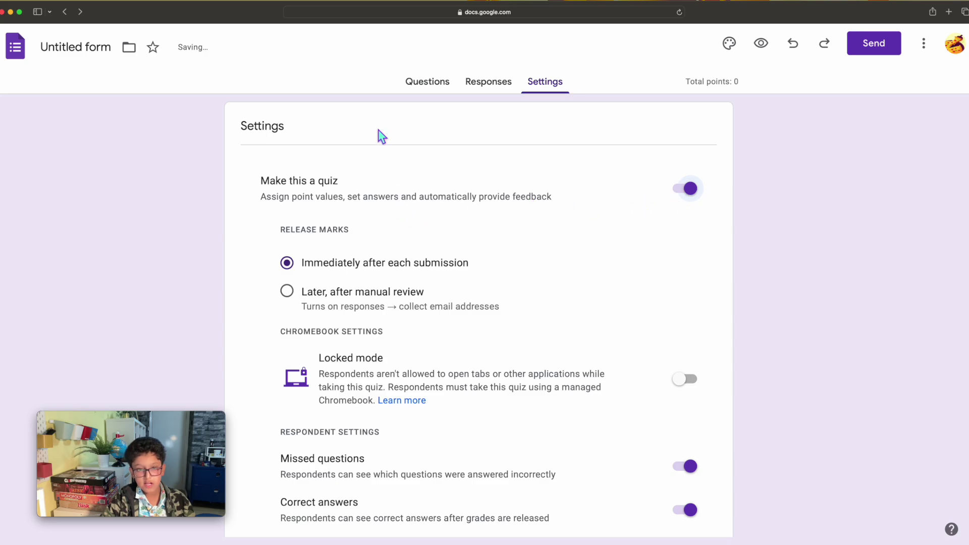
left_click(429, 90)
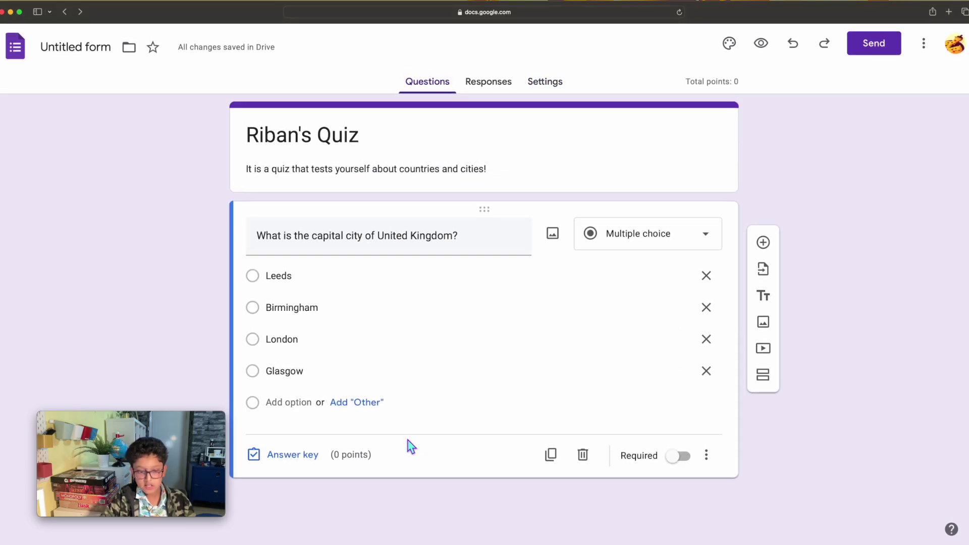
Mark London as the correct answer in the capital question's answer key.
mouse_move(192, 426)
left_click_drag(150, 413, 109, 280)
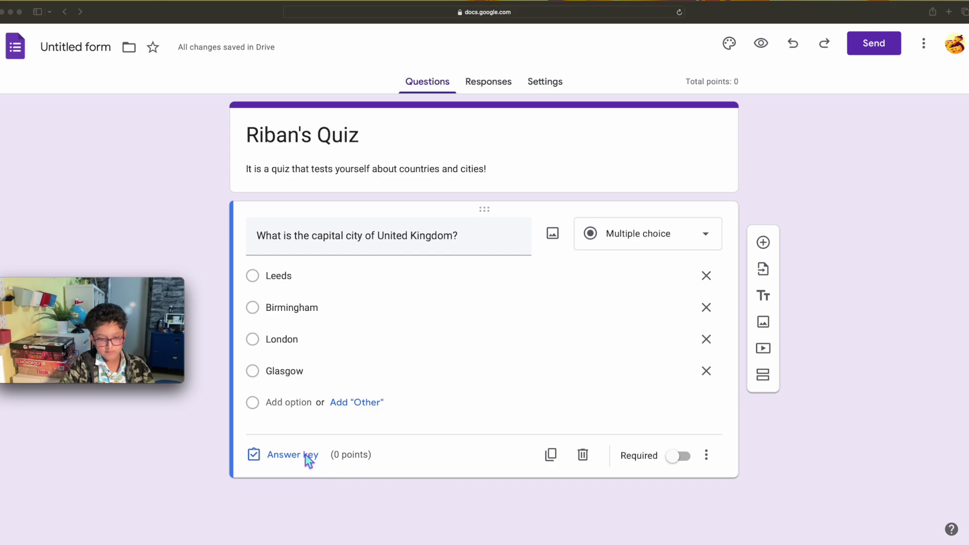
left_click(270, 456)
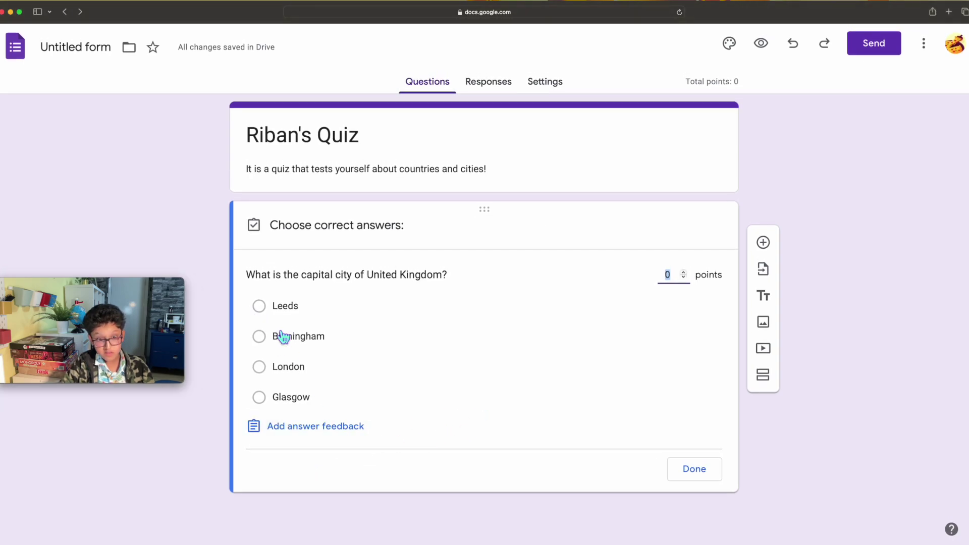
left_click(267, 367)
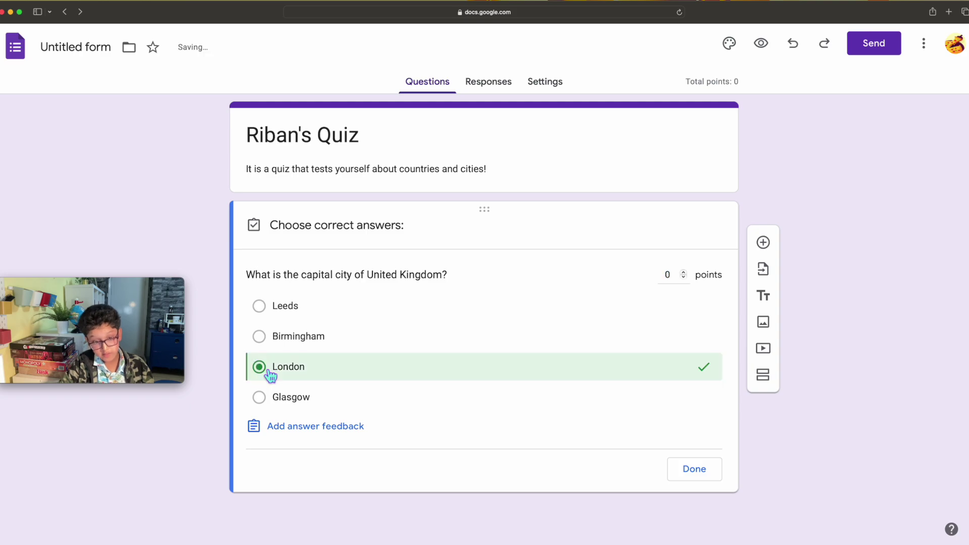
left_click(683, 471)
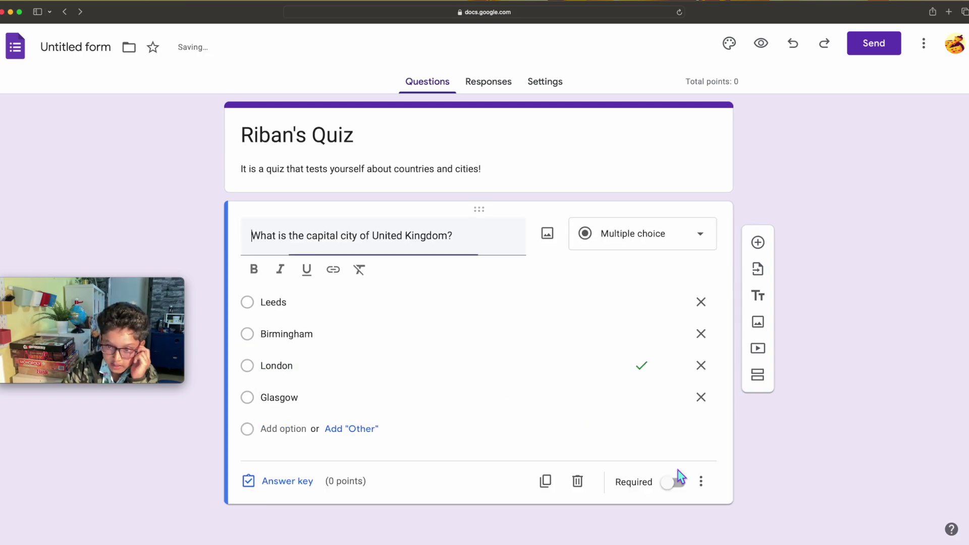
Set the capital question's points value to 1.
left_click(287, 482)
double_click(679, 276)
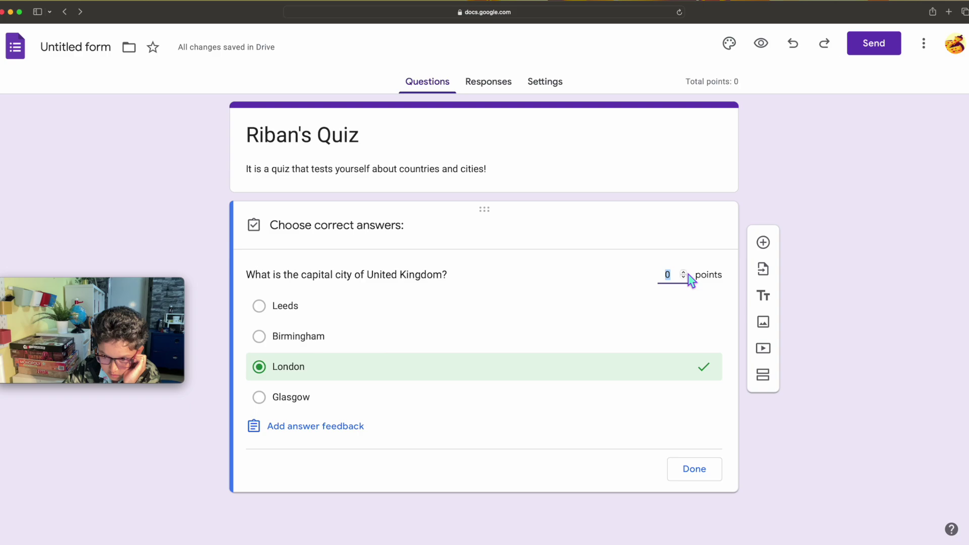
left_click(683, 272)
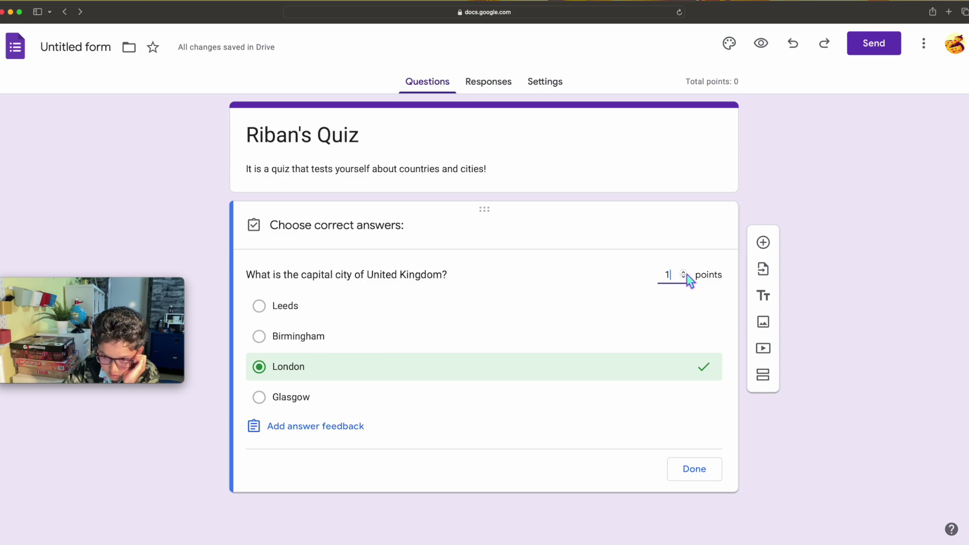
left_click(705, 477)
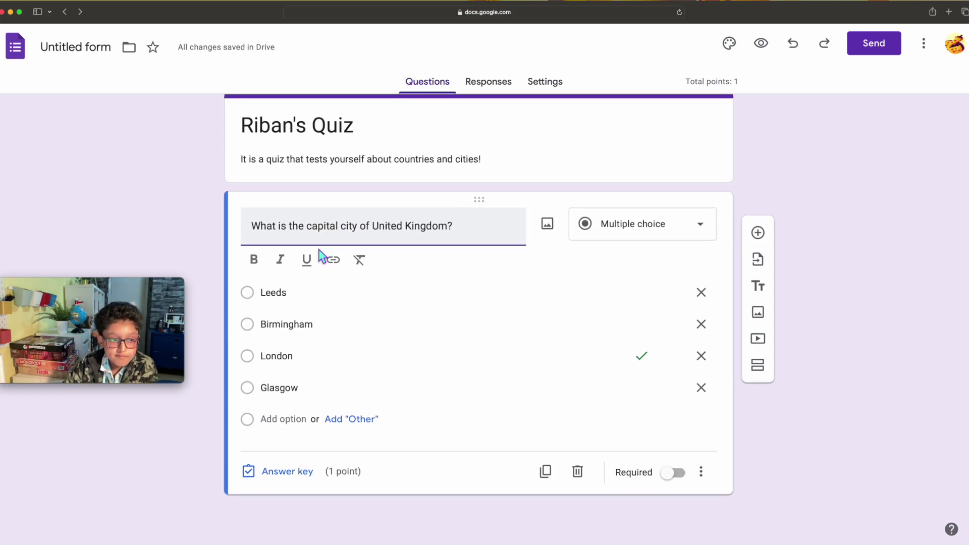
left_click(184, 281)
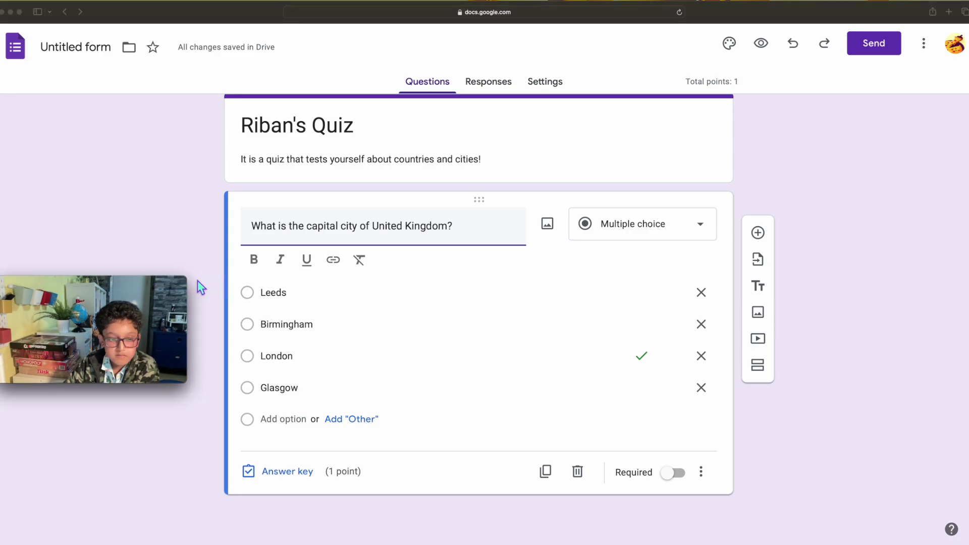
left_click(260, 274)
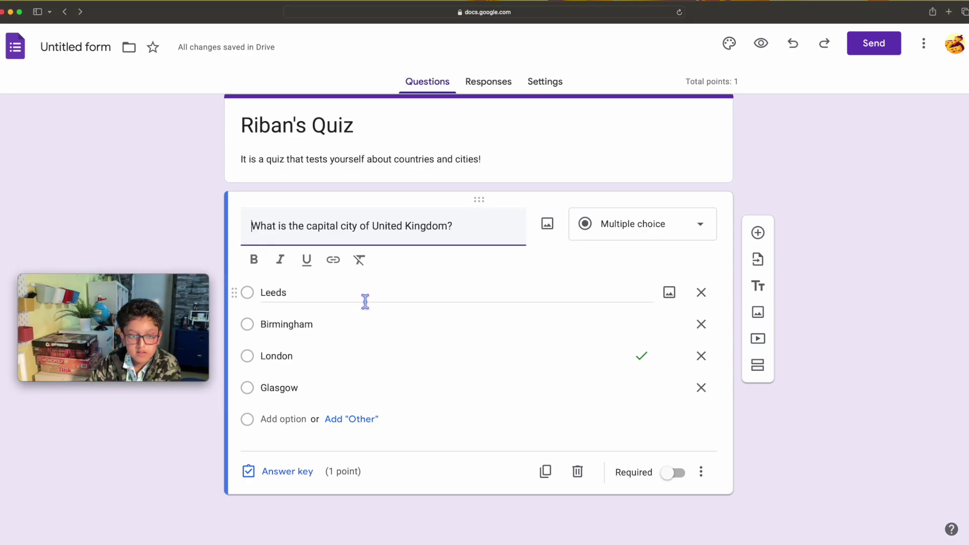
left_click_drag(493, 233, 188, 222)
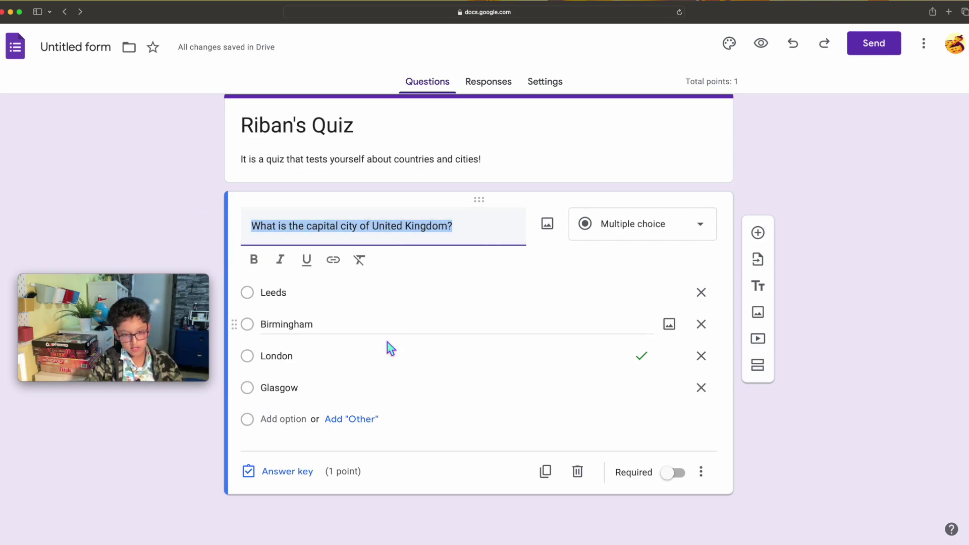
left_click(465, 237)
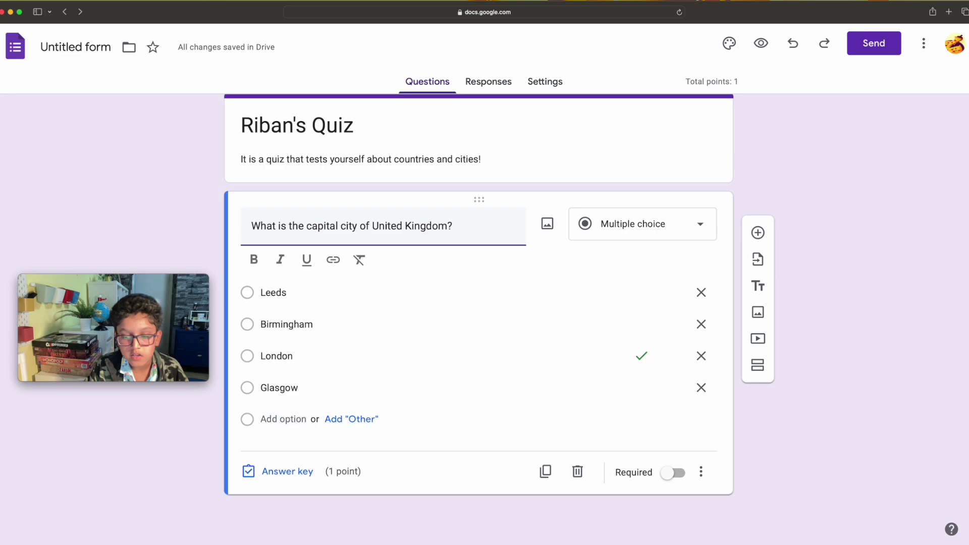
left_click(663, 228)
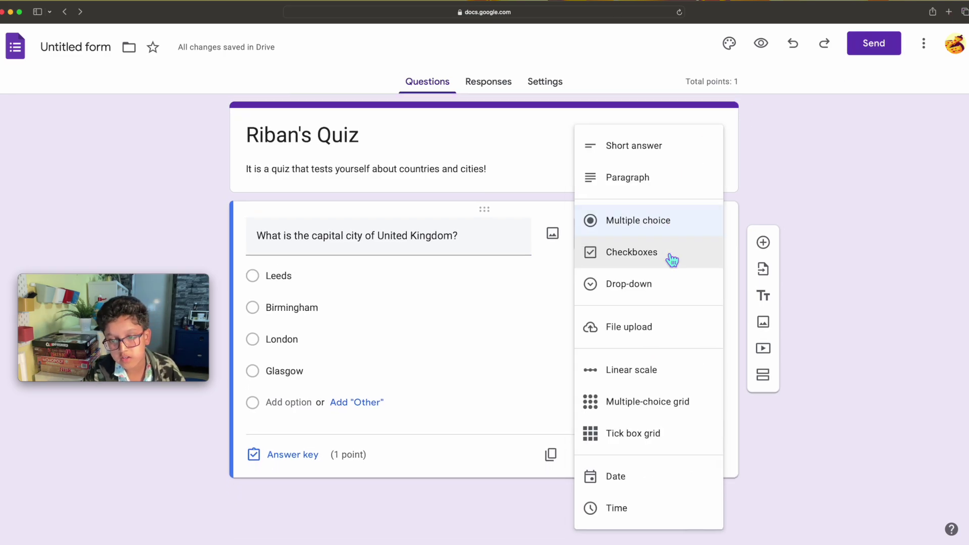
left_click(480, 408)
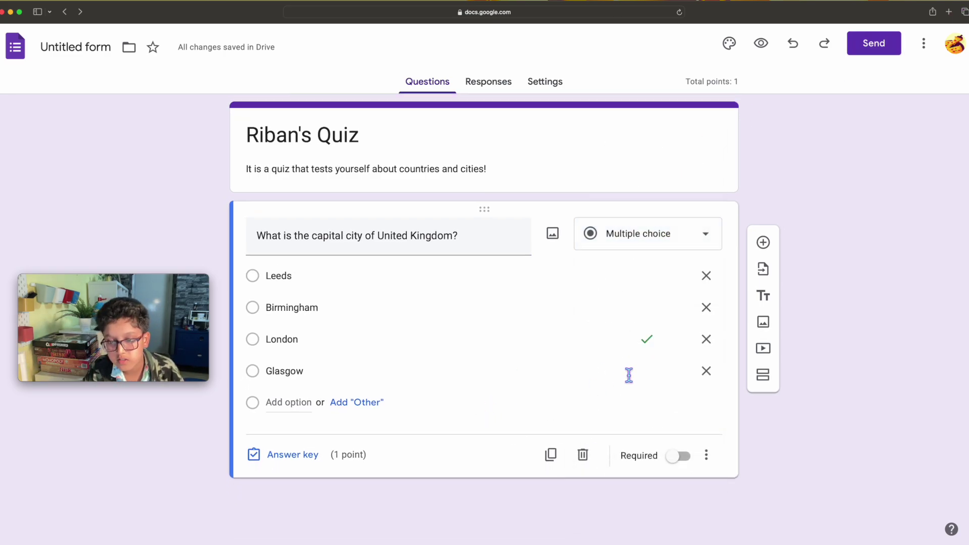
Add a second question below the first and title it 'Guess the country:'.
left_click(763, 242)
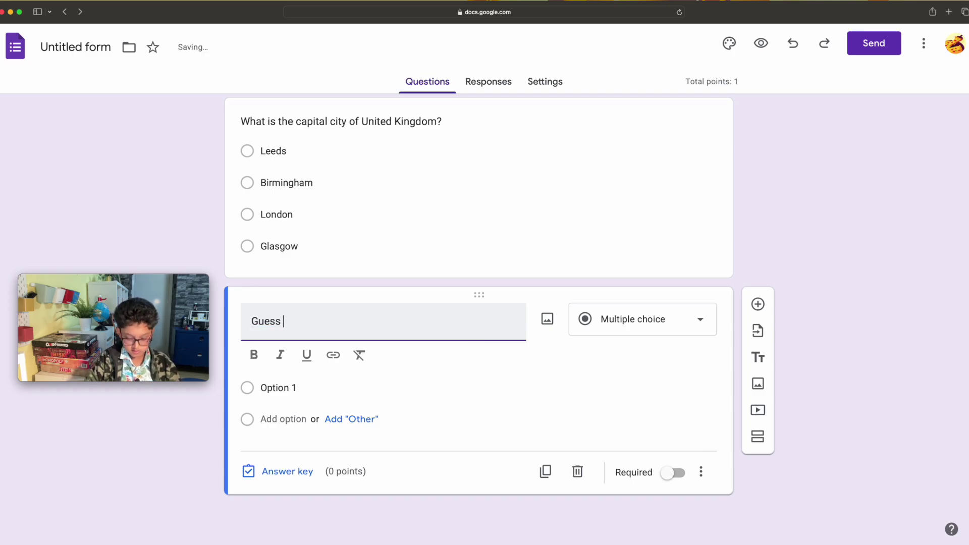
type("eh")
key("BackSpace")
type("th")
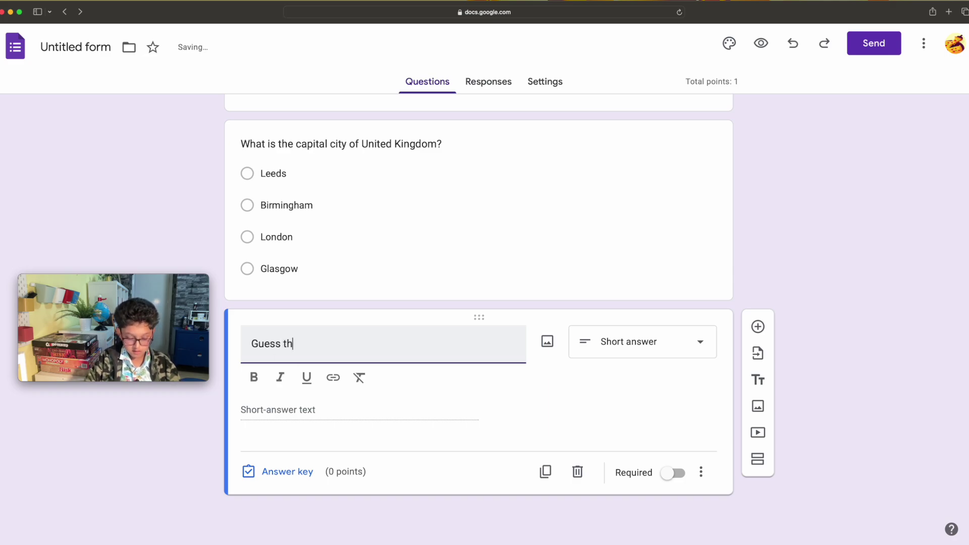
type("e countr")
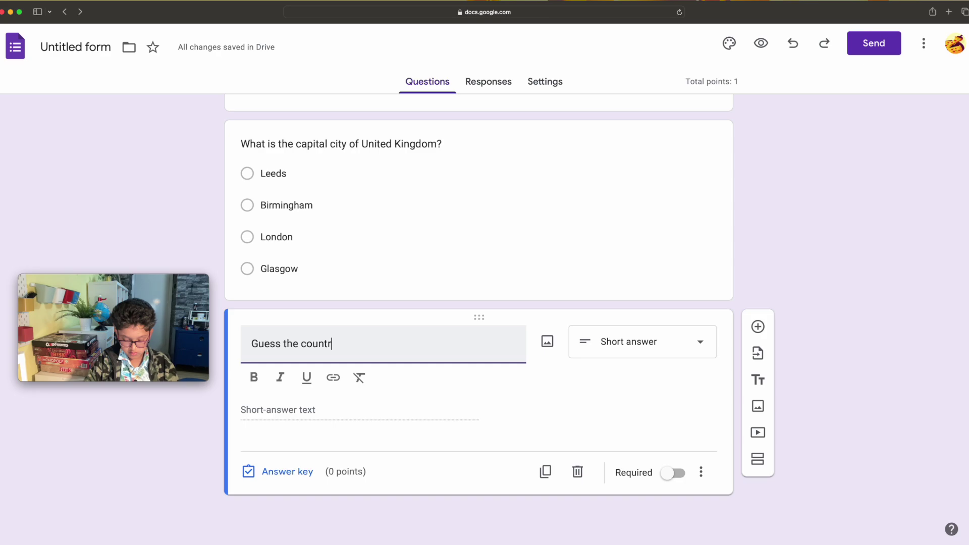
type("y's")
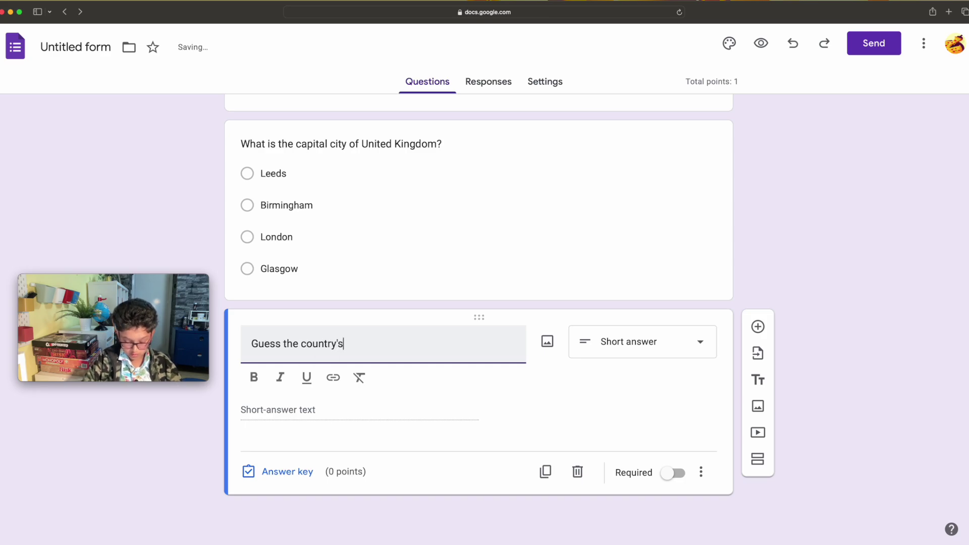
type(" flag")
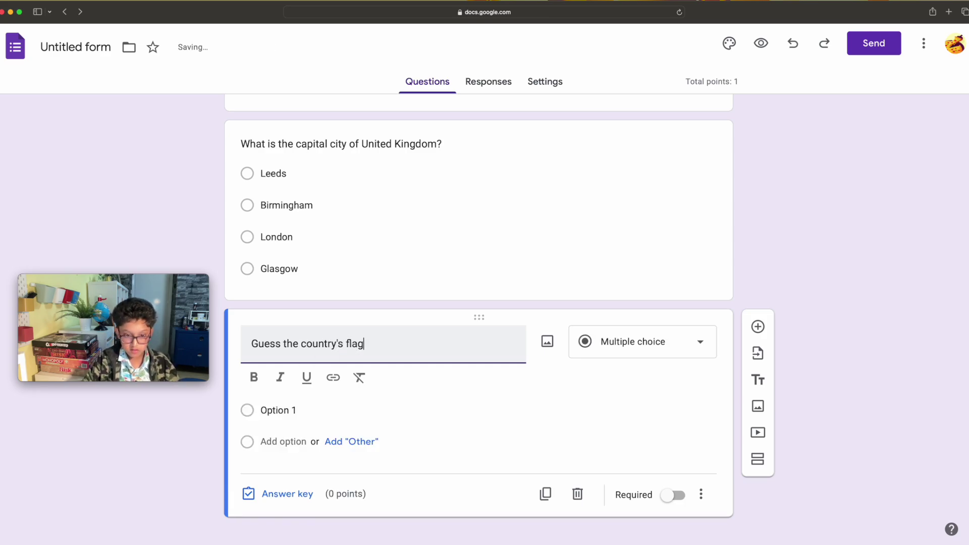
key("BackSpace")
key("BackSpace")
key("BackSpace")
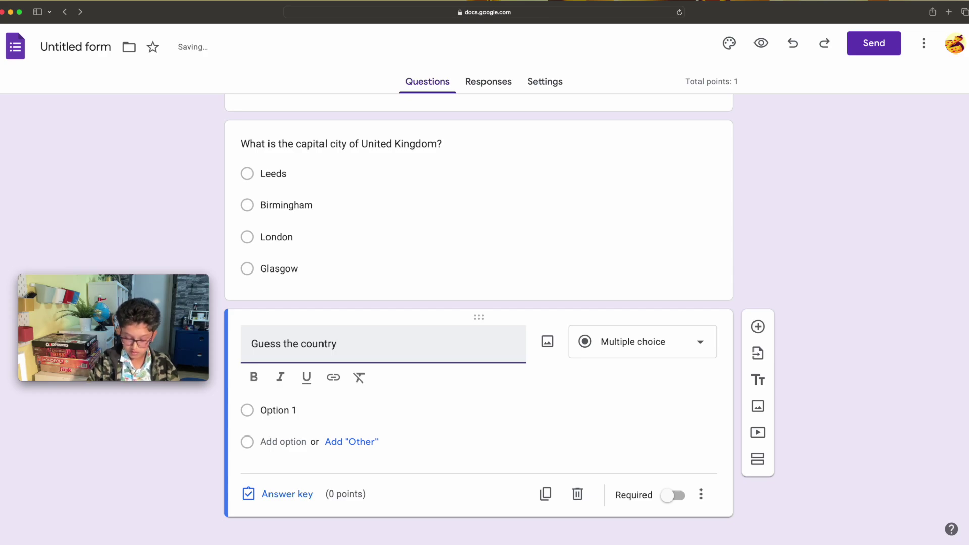
left_click(674, 345)
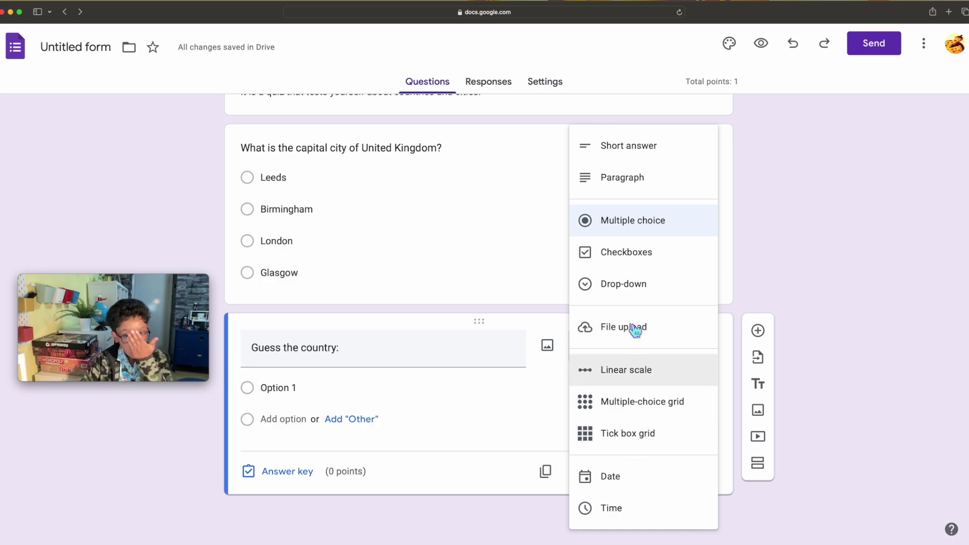
Open the question's image picker on Google Images, then close it without inserting.
left_click(548, 350)
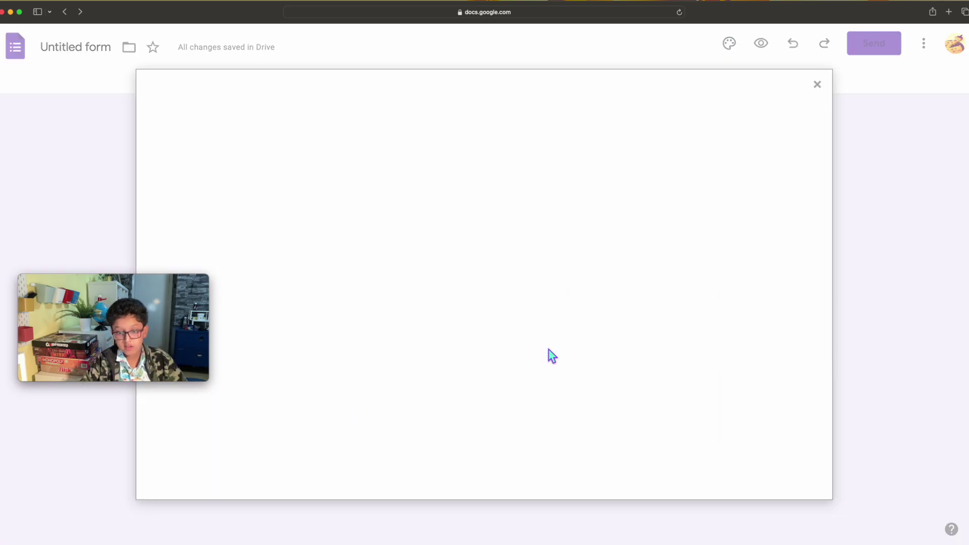
left_click(472, 137)
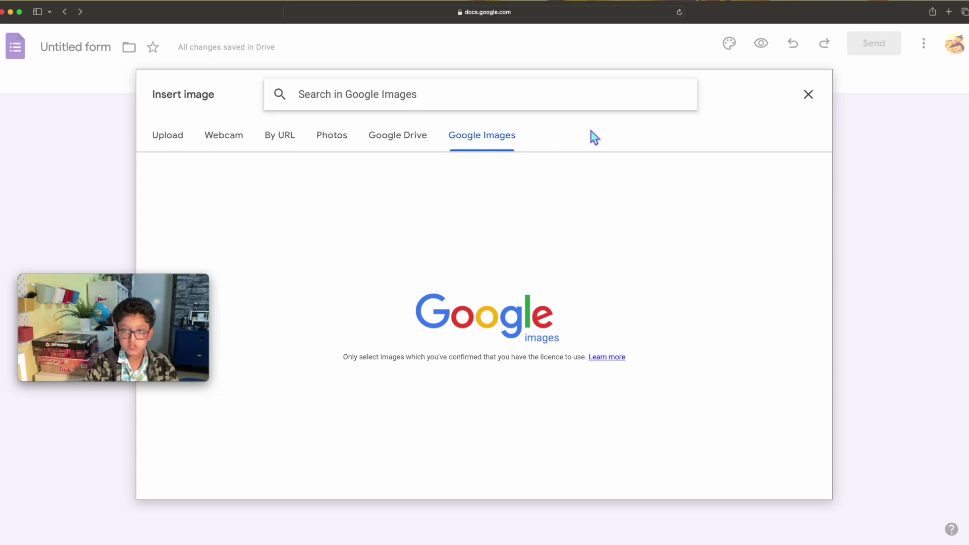
left_click(809, 96)
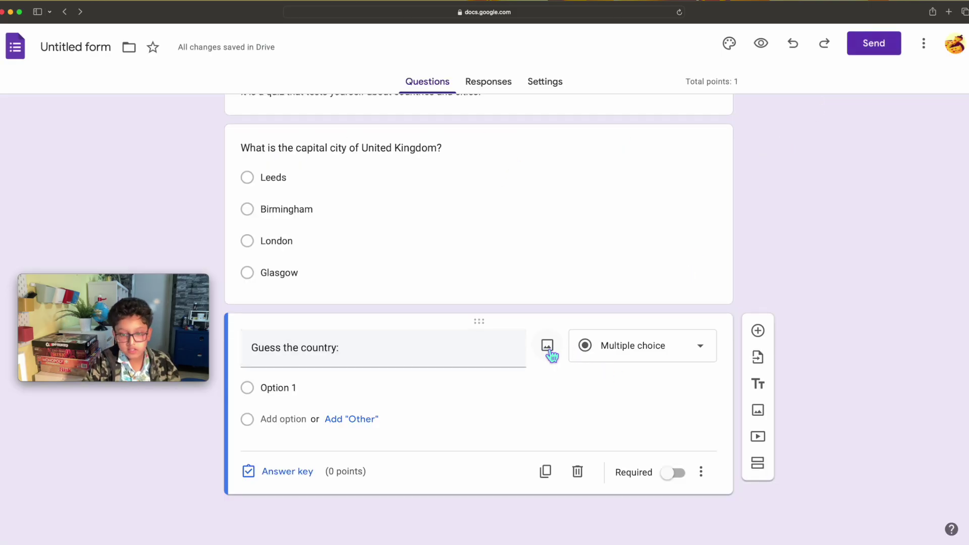
scroll(560, 359, "up", 1)
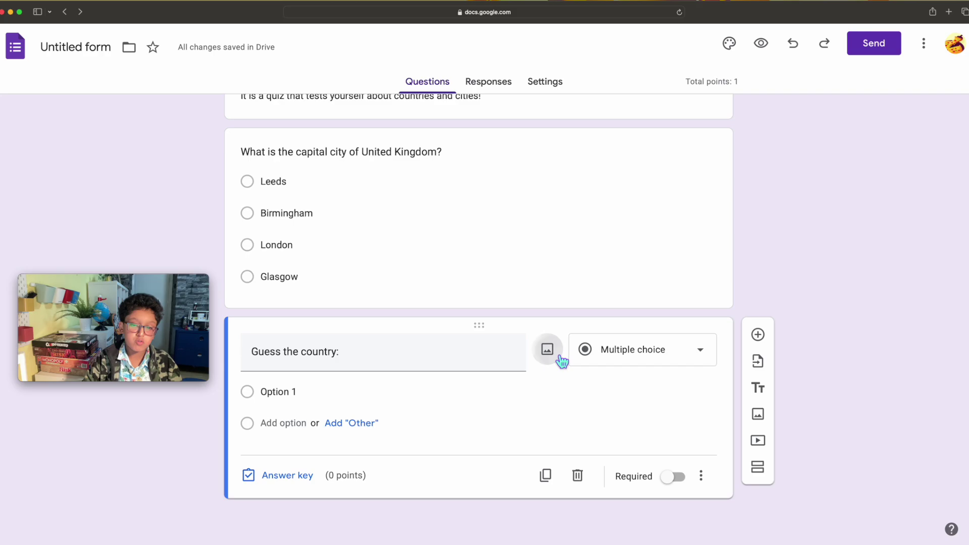
Search images for 'bangladesh', insert the Bangladesh flag, and shrink it.
left_click(558, 355)
left_click(401, 94)
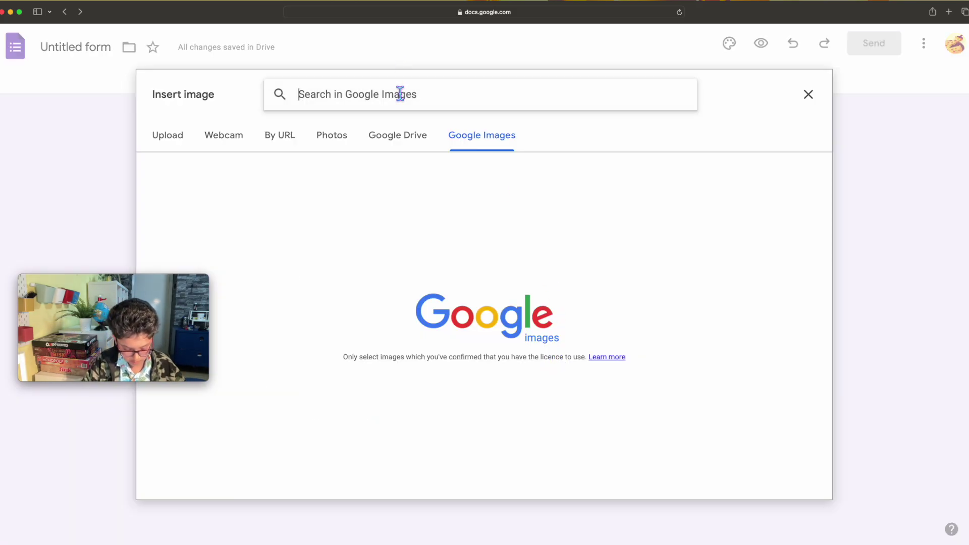
type("ba")
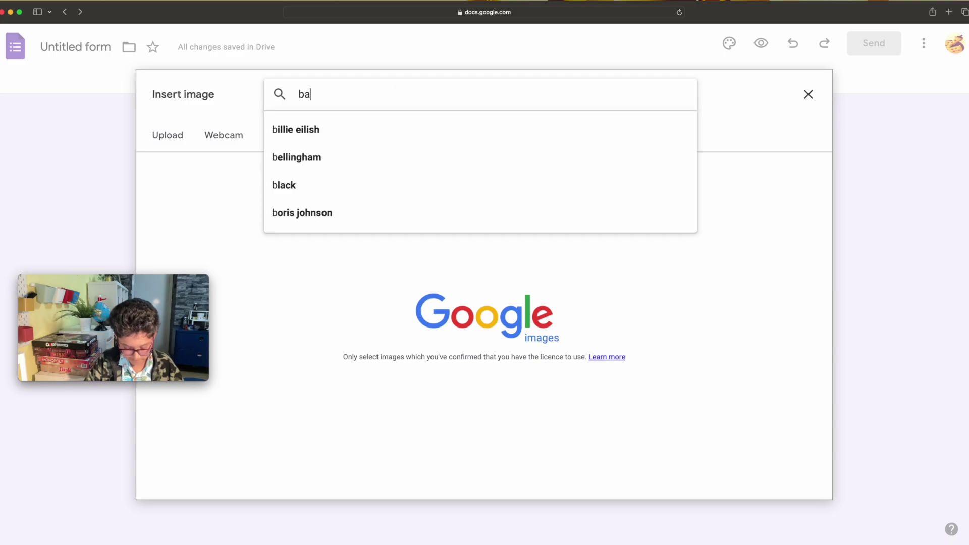
type("ngladesh")
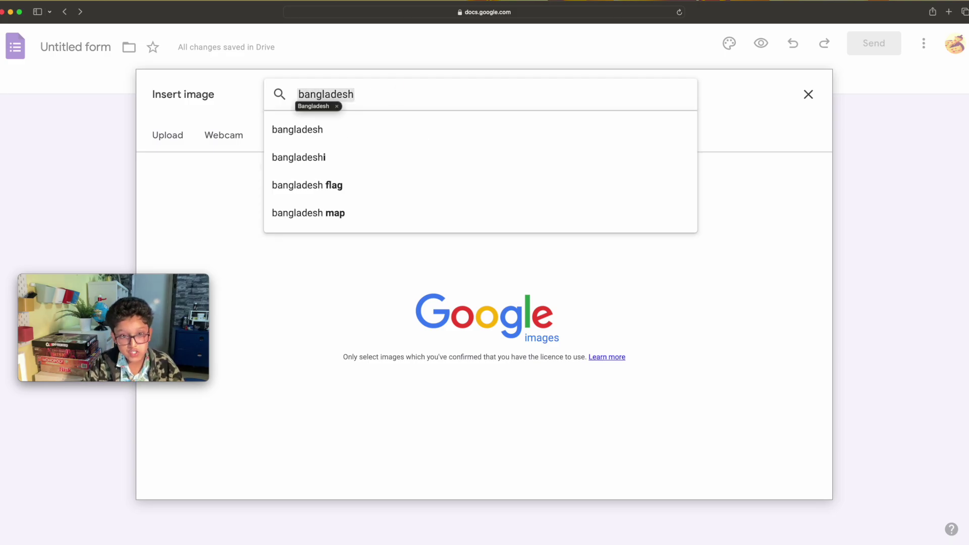
key("Return")
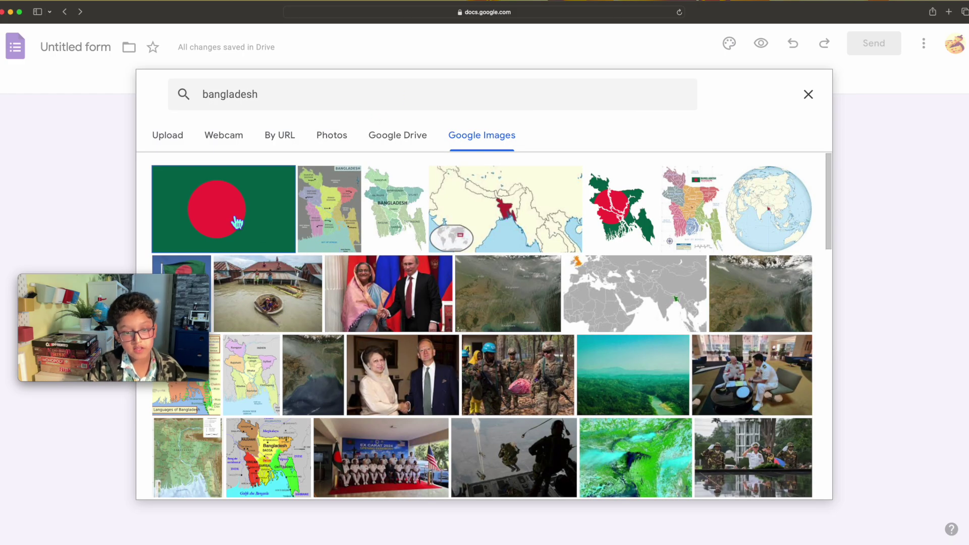
left_click(218, 218)
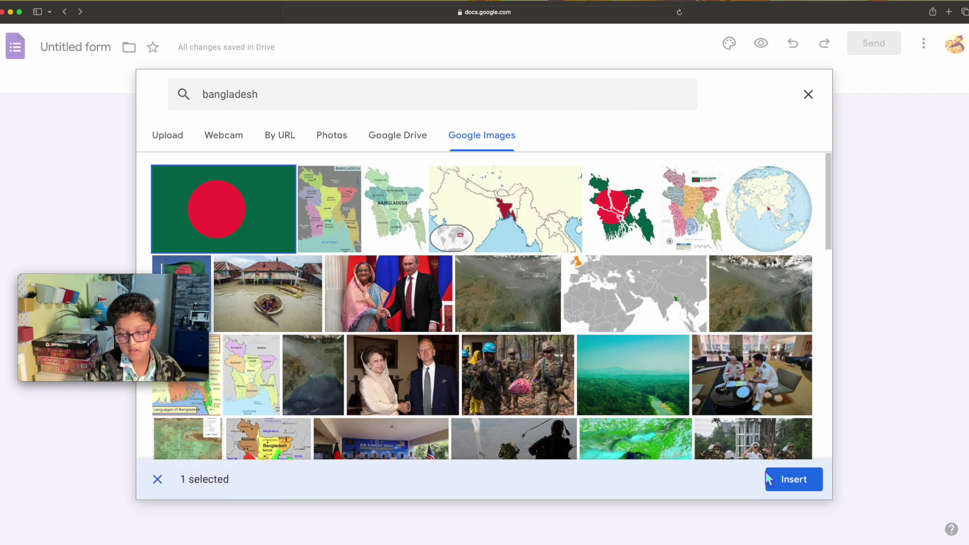
left_click(769, 479)
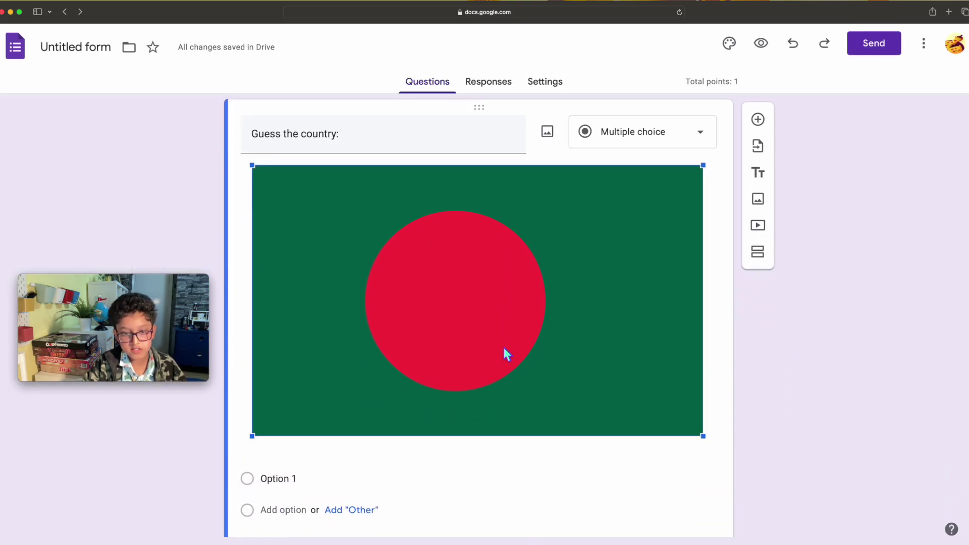
left_click_drag(710, 443, 551, 344)
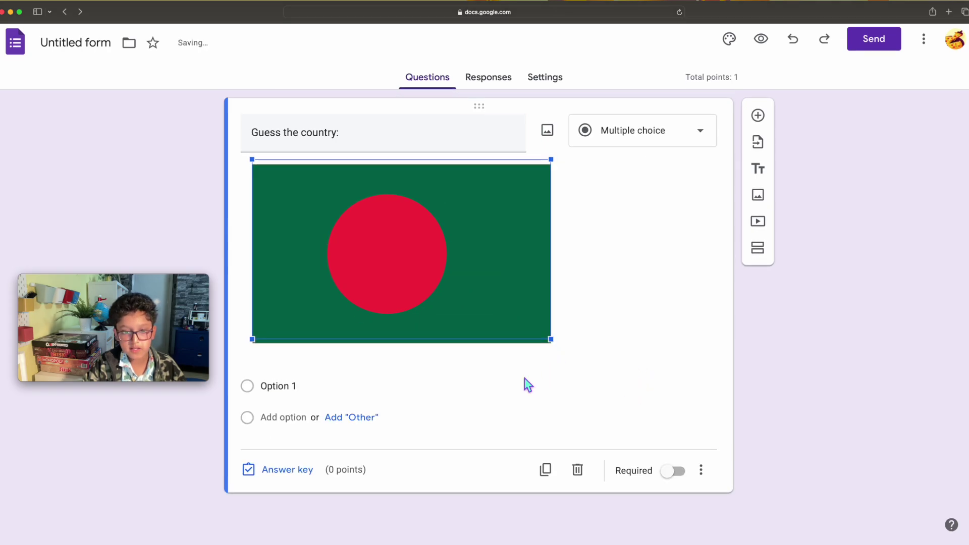
left_click(342, 388)
Change the 'Guess the country:' question type to Short answer.
left_click(669, 141)
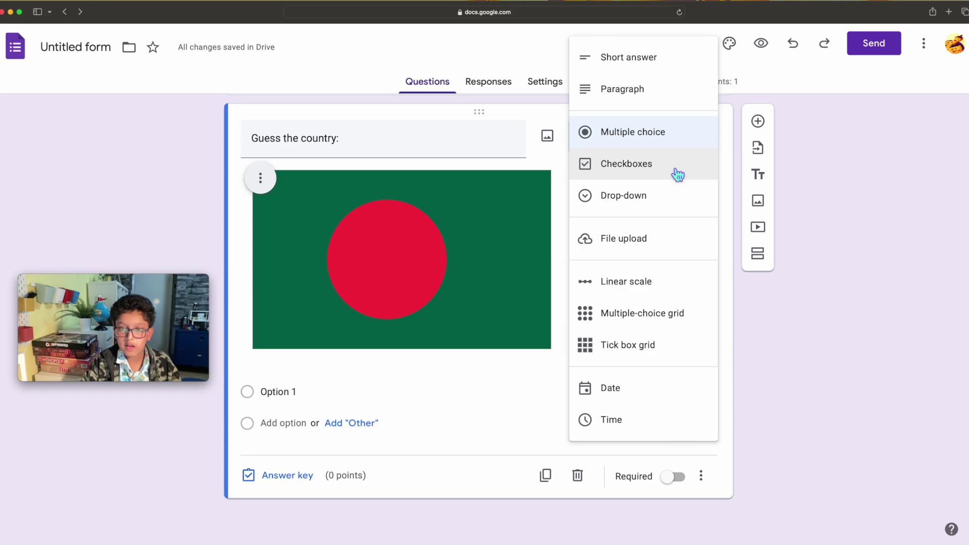
left_click(658, 56)
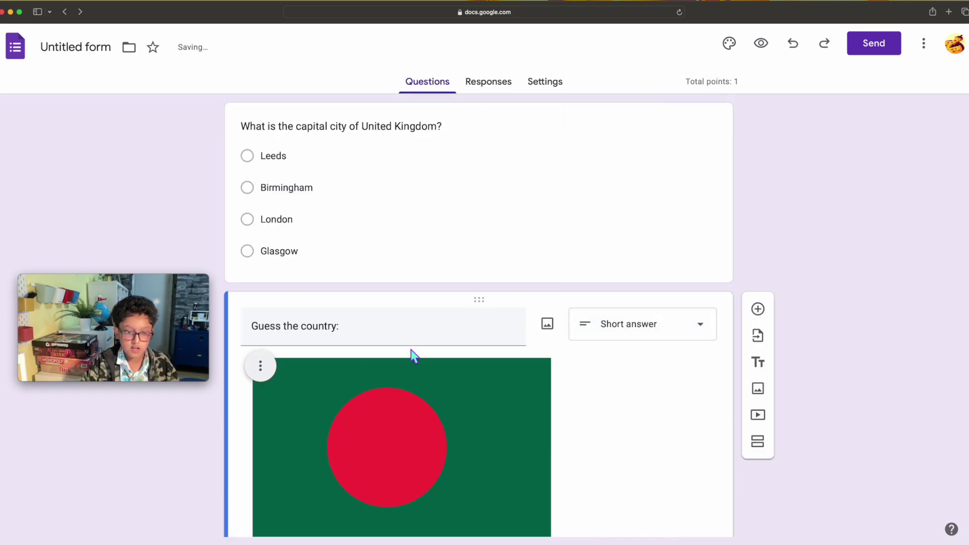
scroll(411, 349, "down", 4)
In the answer key, add 'Bangladesh' and lowercase 'bangladesh' as correct answers.
left_click(296, 479)
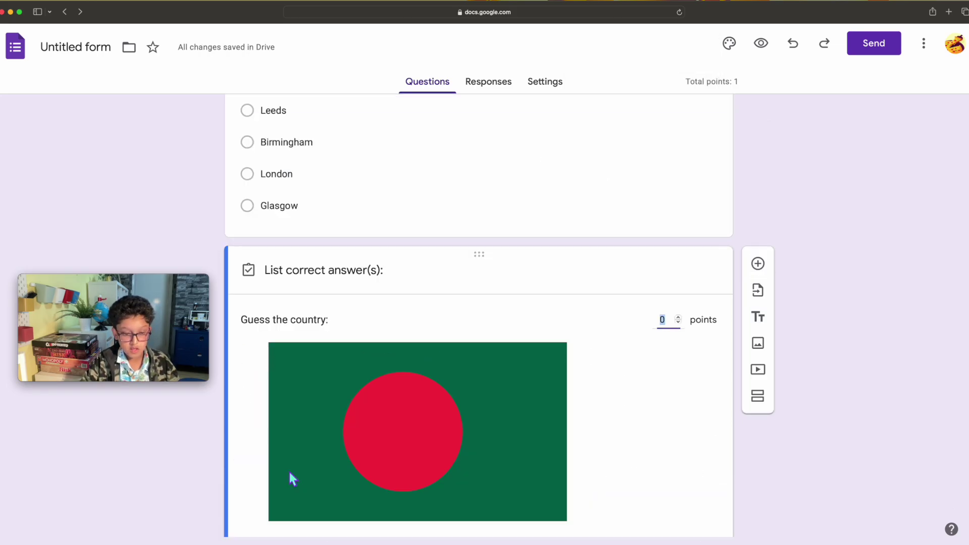
scroll(328, 354, "down", 4)
left_click(317, 360)
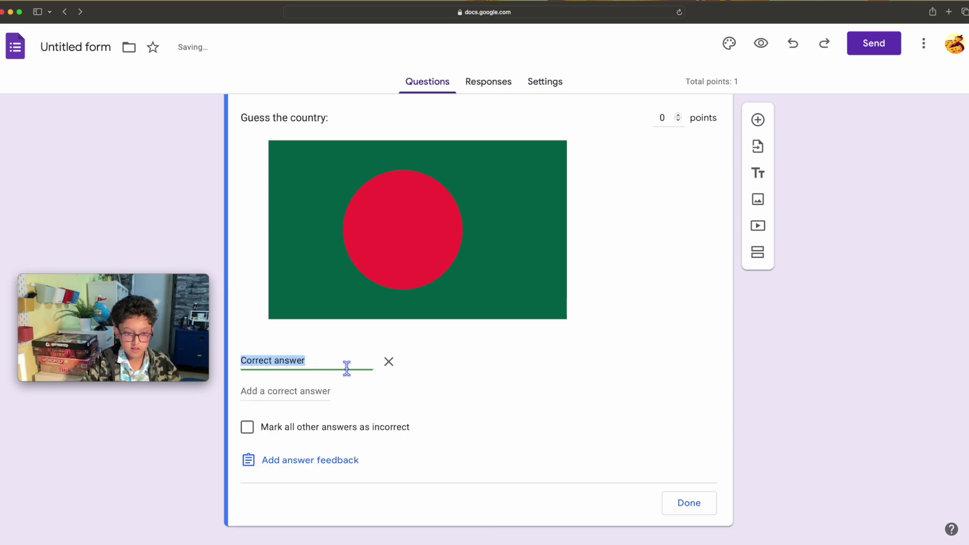
type("Bang")
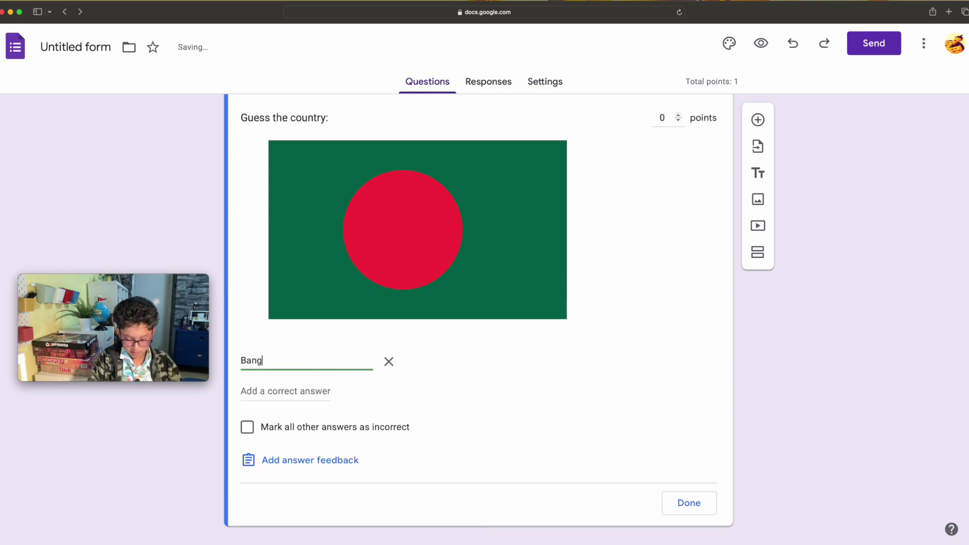
type("ladesh")
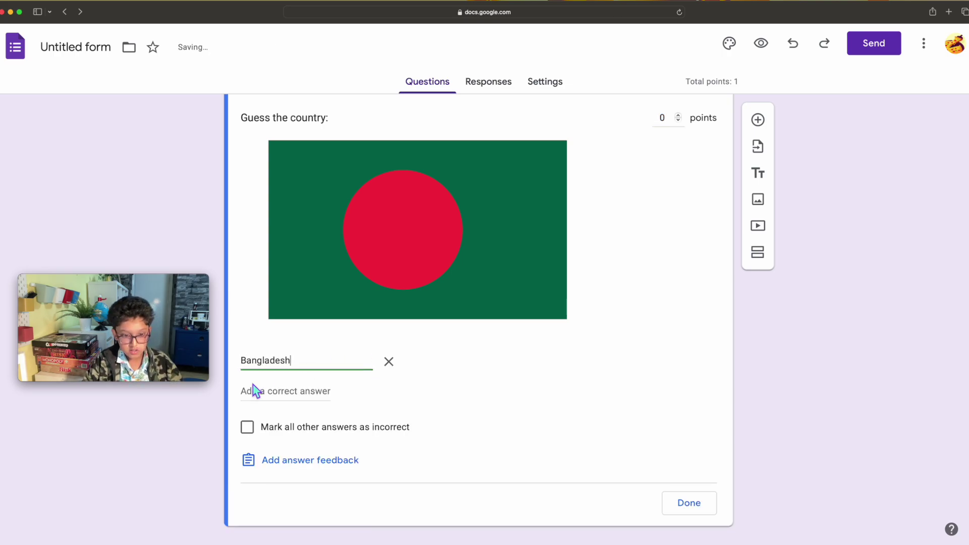
left_click(256, 392)
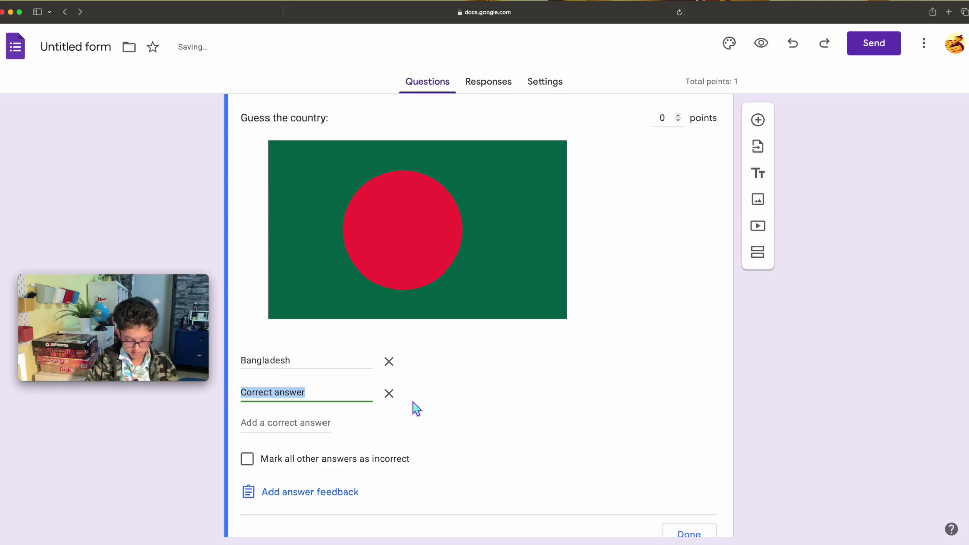
type("bangladesh")
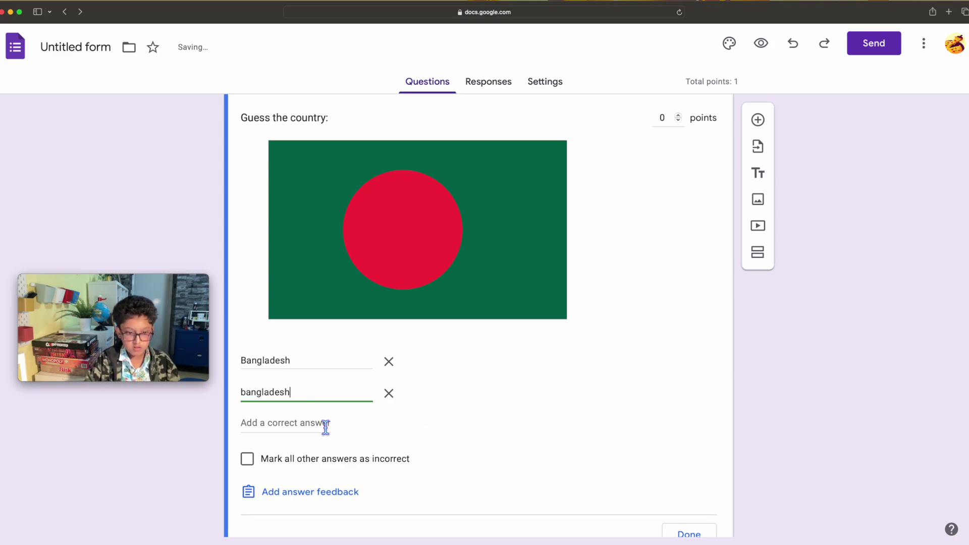
left_click(528, 426)
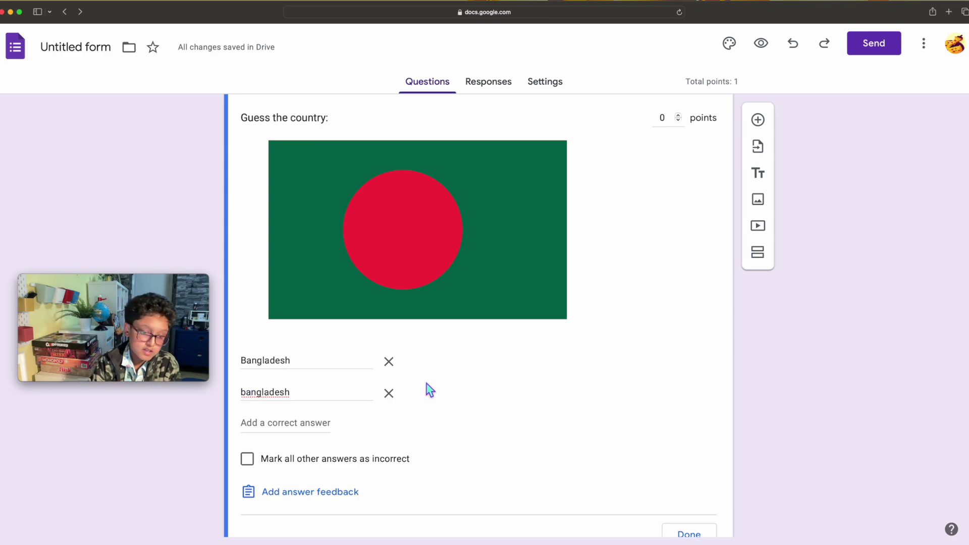
Mark all other answers incorrect and make the question worth 3 points.
scroll(426, 389, "down", 3)
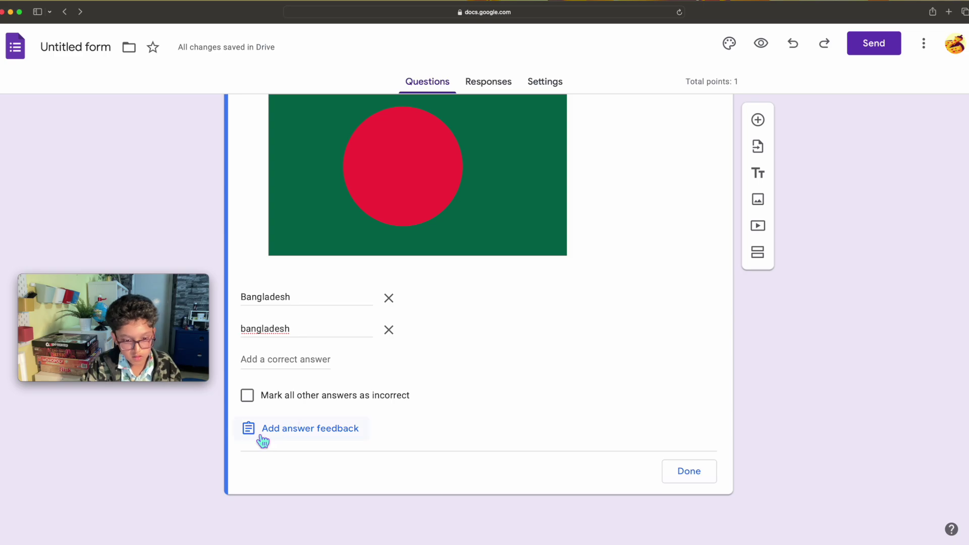
left_click(251, 404)
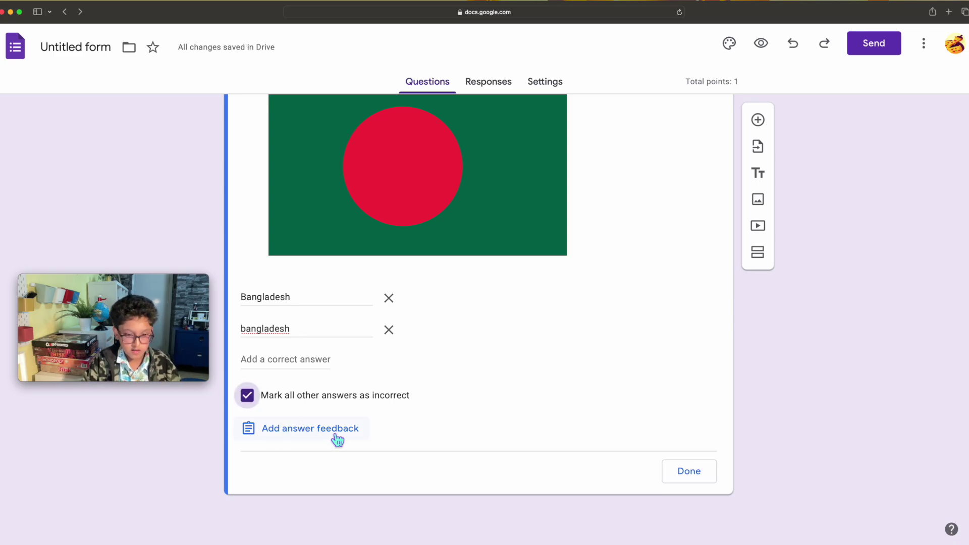
scroll(338, 429, "up", 5)
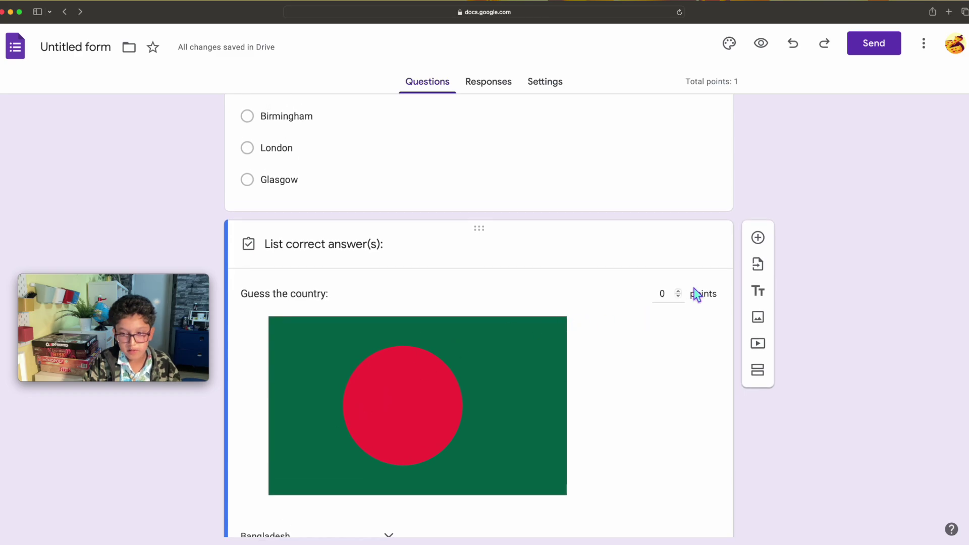
left_click(679, 291)
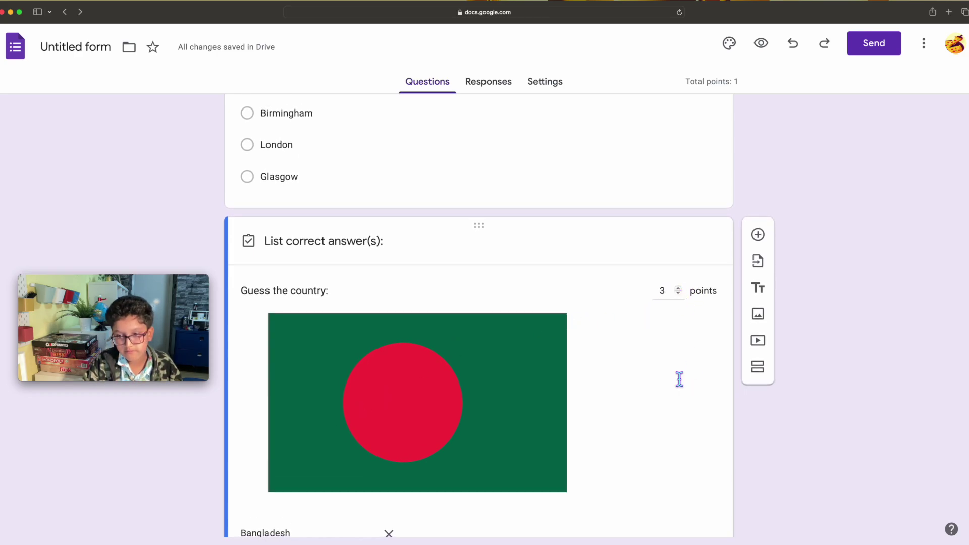
scroll(678, 384, "down", 5)
left_click(695, 476)
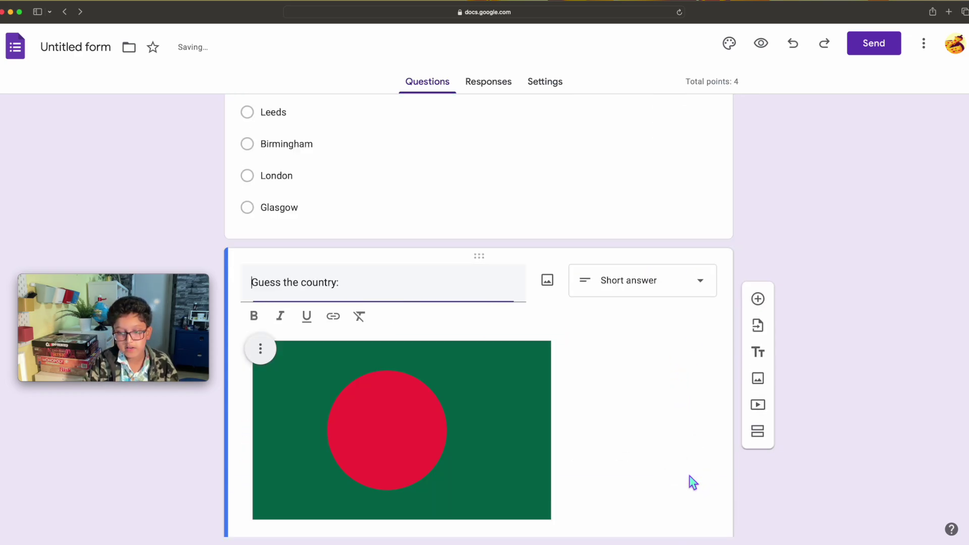
scroll(605, 412, "down", 3)
scroll(596, 401, "up", 4)
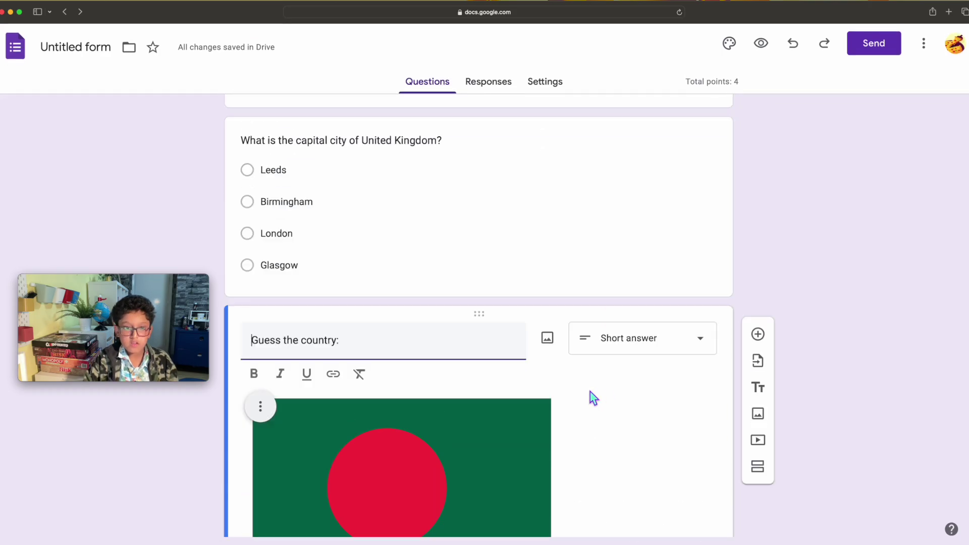
scroll(593, 397, "up", 2)
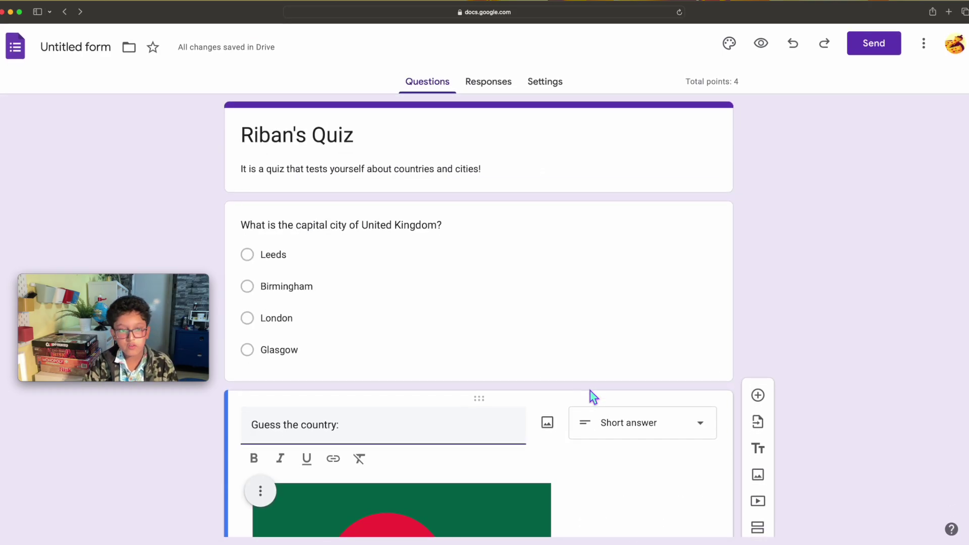